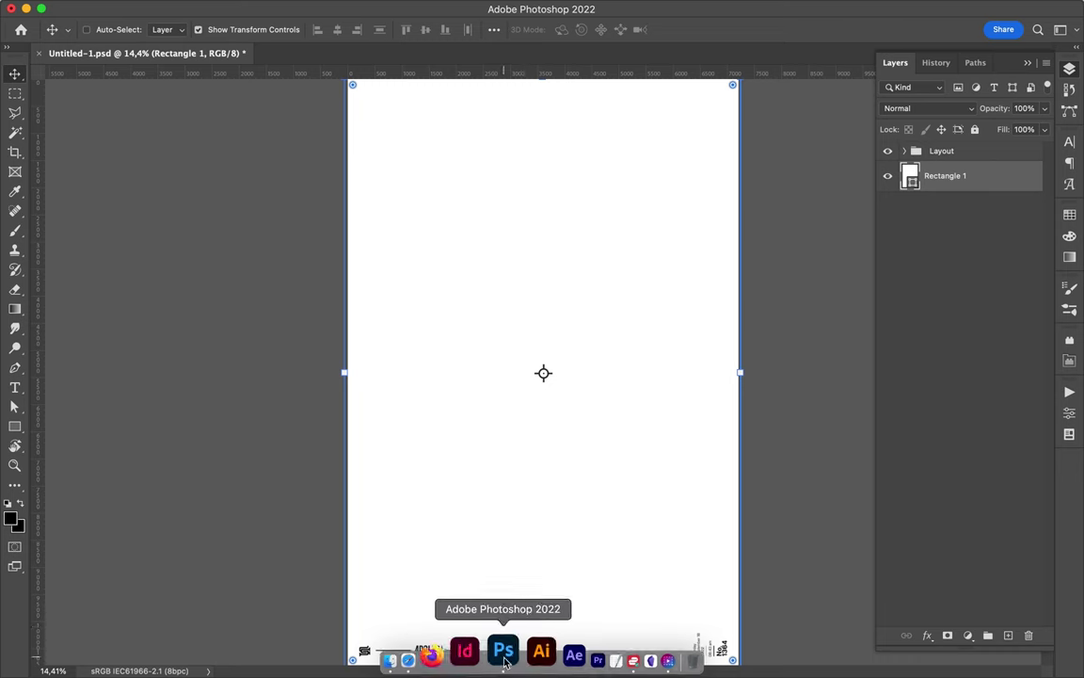
Place two handwriting graffiti tags, scaled down, overlapping at the poster centre.
left_click(424, 650)
mouse_move(772, 118)
left_mouse_down()
mouse_move(638, 467)
mouse_move(574, 424)
left_mouse_up()
key("Return")
left_click(423, 650)
left_click(785, 152)
left_click_drag(830, 139, 583, 419)
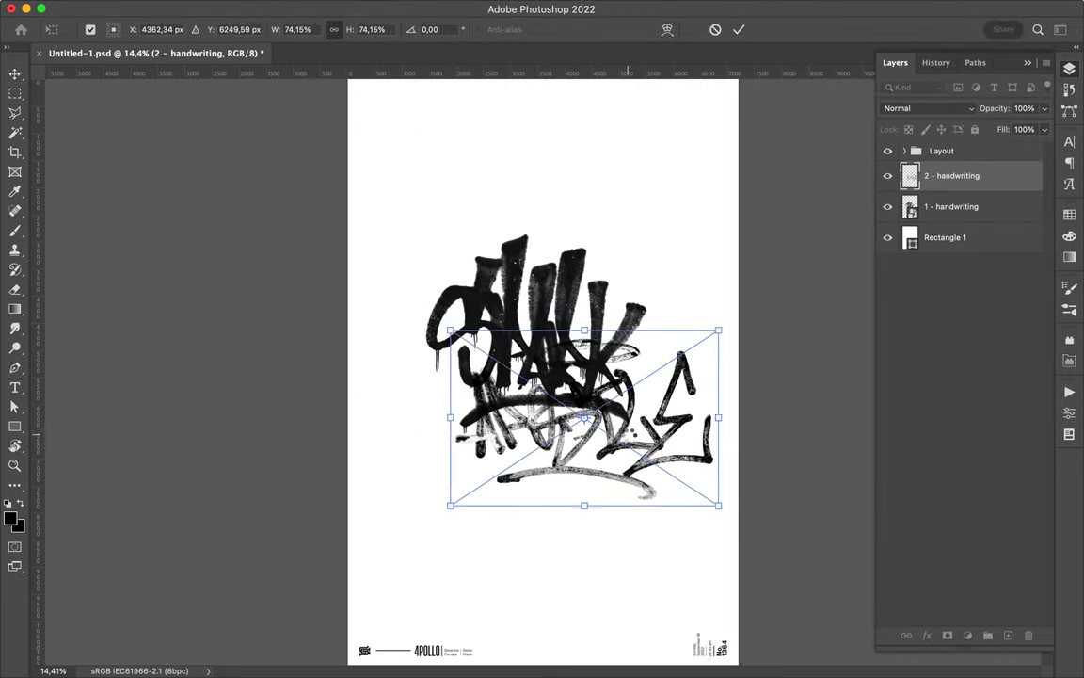
key("Return")
Add an empty layer above Rectangle 1 and pick spray brush 11.
key("alt+bracketleft")
key("alt+bracketleft")
key("ctrl+shift+alt+n")
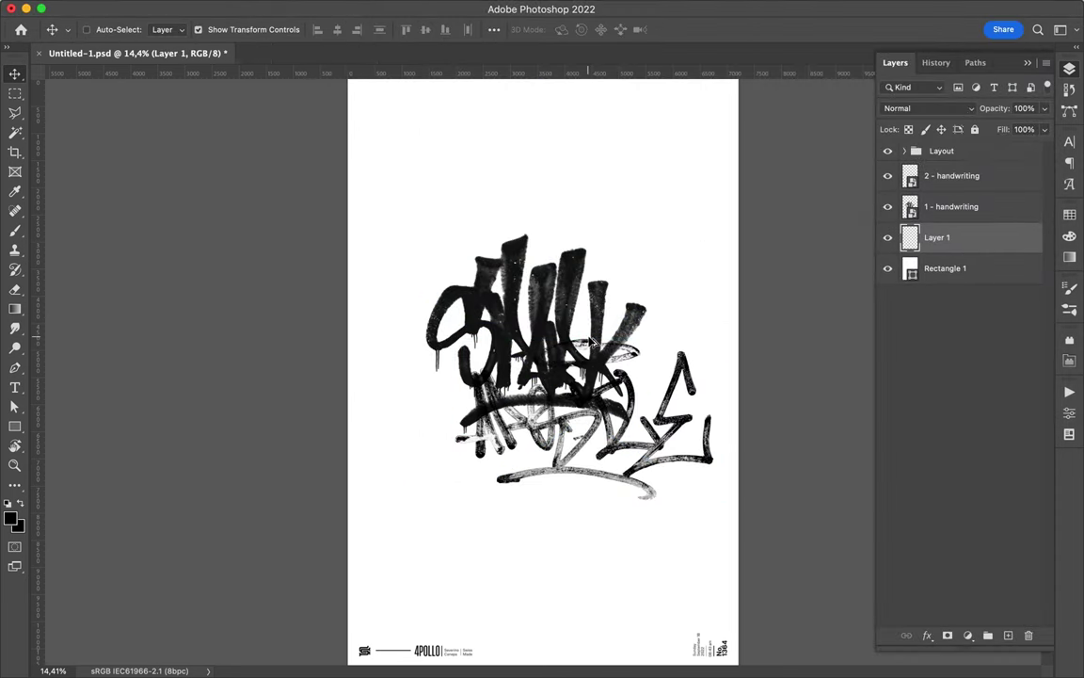
key("b")
right_click(574, 307)
left_click(628, 416)
left_click(676, 434)
Try a dark spray stamp, undo it, and open the 01 - Sculptures folder.
left_click(475, 303)
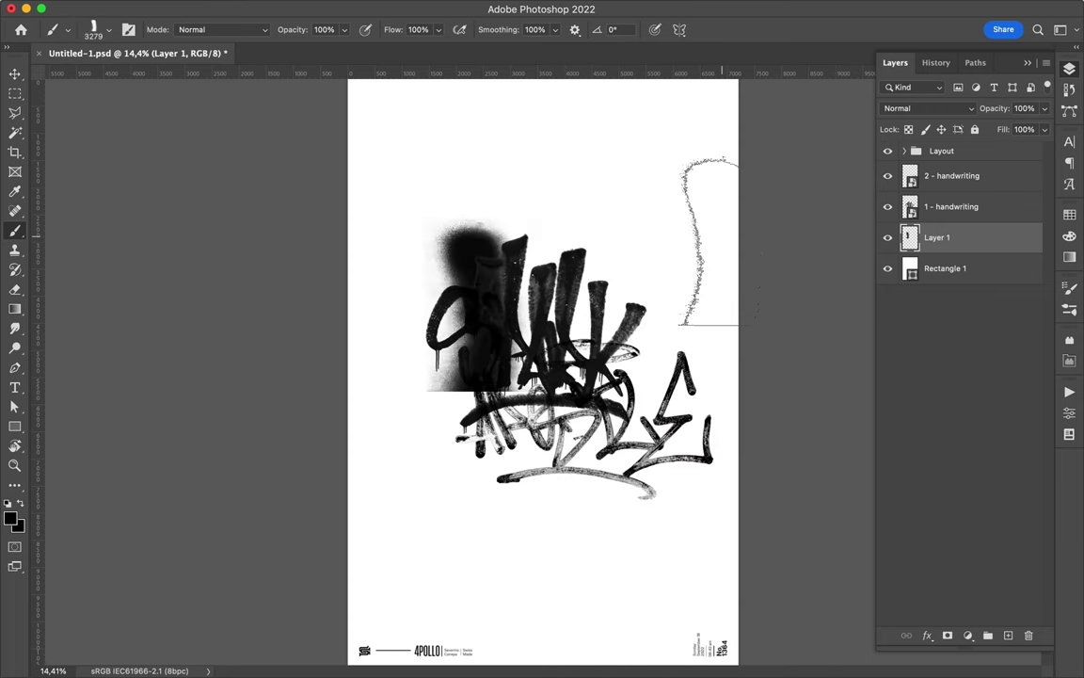
key("ctrl+z")
key("v")
key("b")
right_click(574, 307)
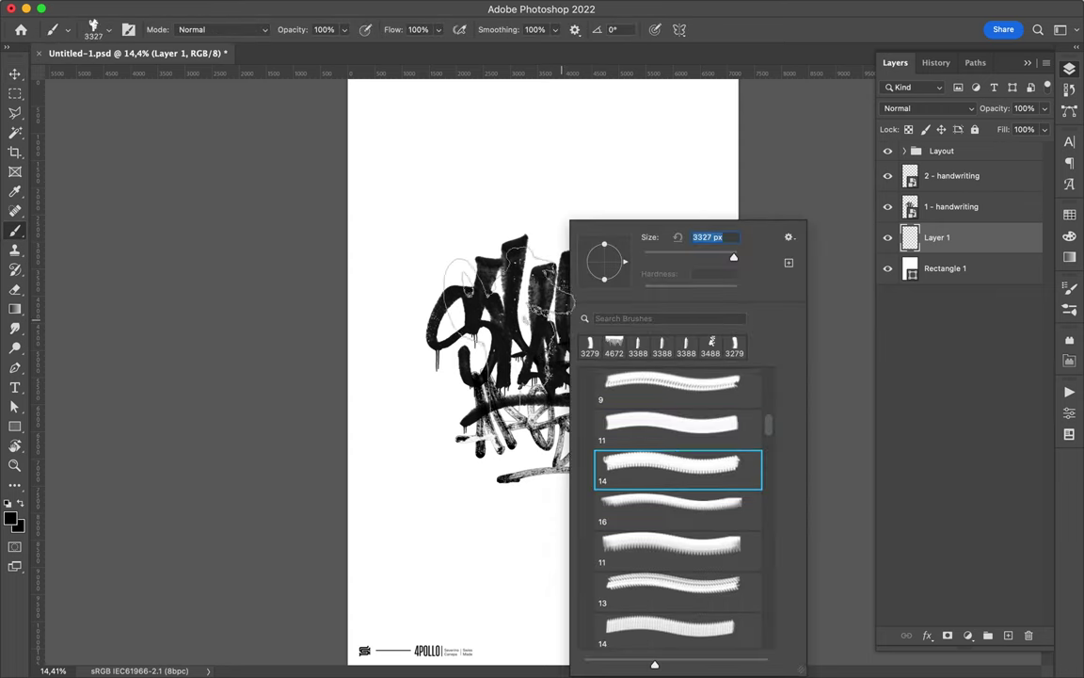
key("v")
left_click(433, 660)
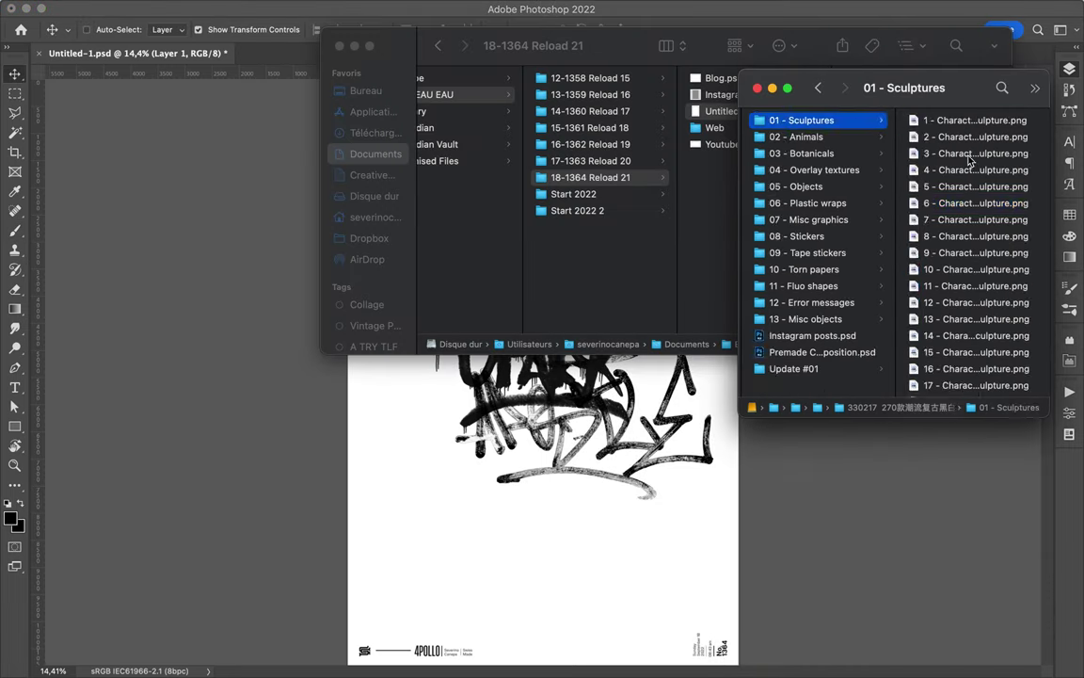
Place sculpture head 6 on the poster, right of the graffiti.
left_click(824, 203)
left_click_drag(825, 213, 632, 295)
mouse_move(689, 533)
left_mouse_down()
mouse_move(649, 353)
mouse_move(657, 393)
mouse_move(570, 468)
left_mouse_up()
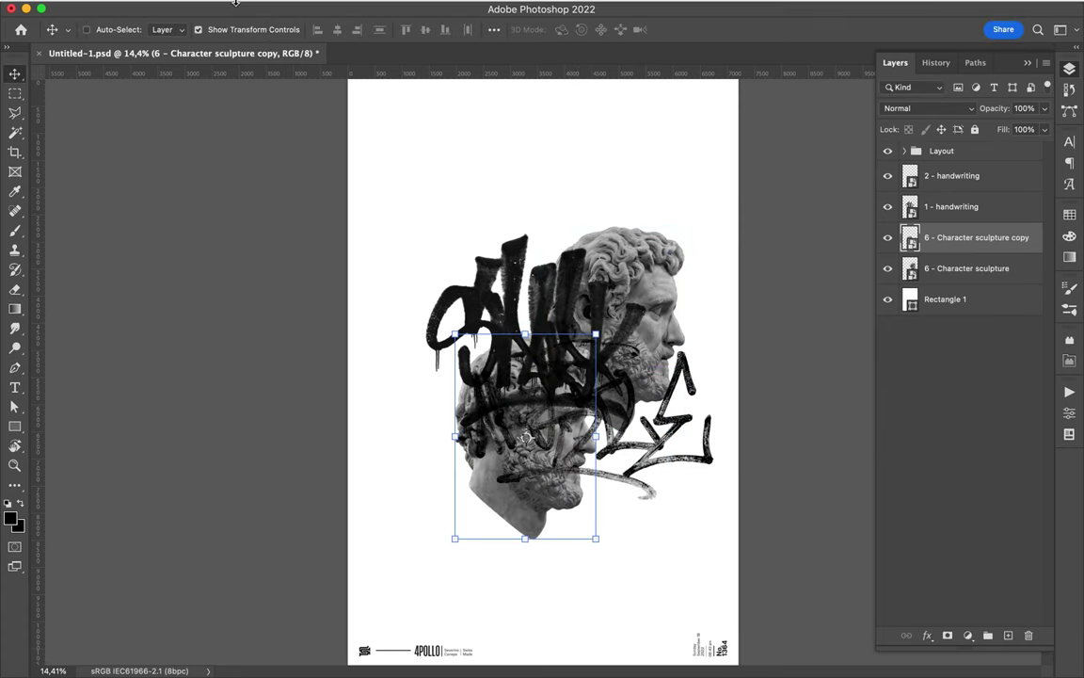
Make a horizontally flipped, smaller copy of the head at the lower left.
left_click(147, 8)
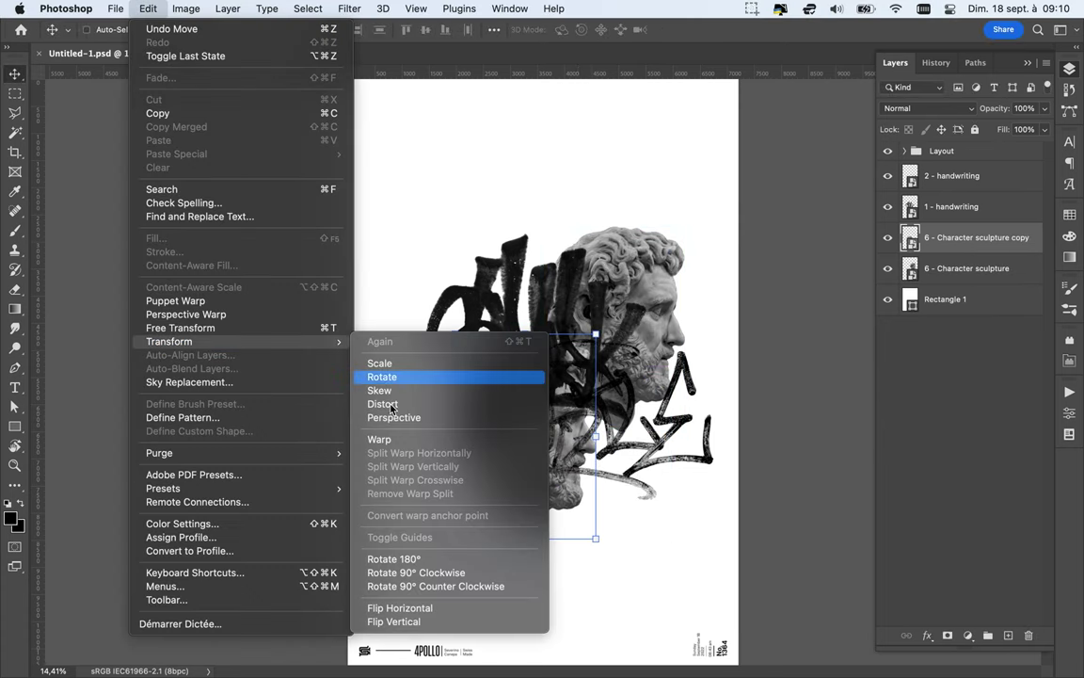
left_click(395, 619)
left_click_drag(504, 472, 484, 520)
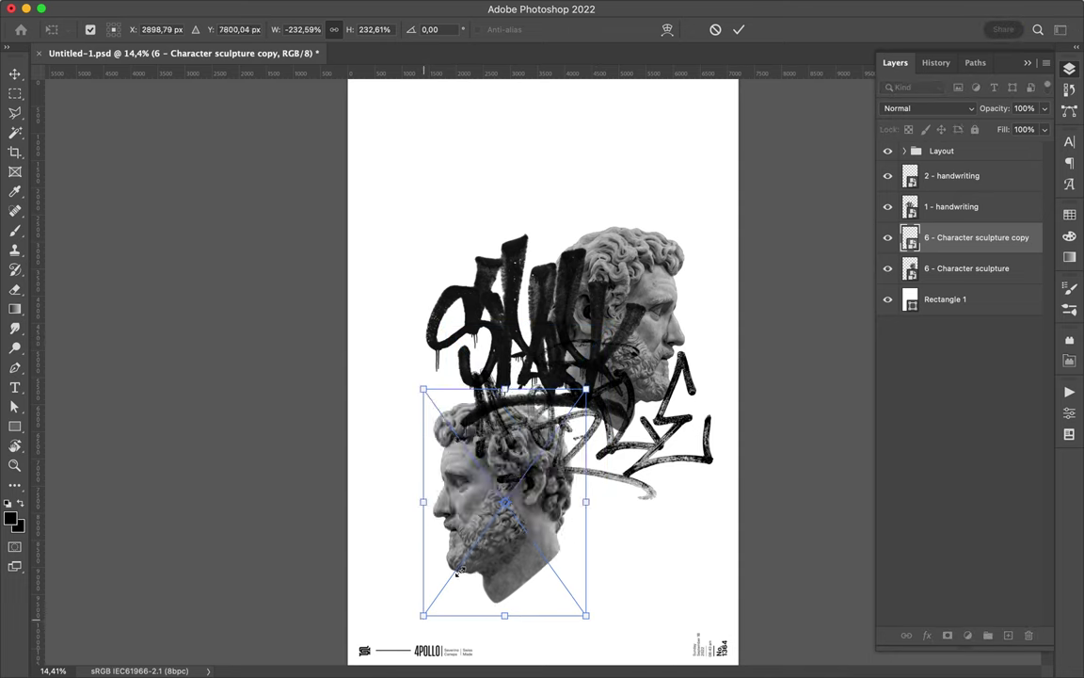
left_click_drag(459, 570, 492, 534)
key("Return")
left_click_drag(551, 491, 478, 472)
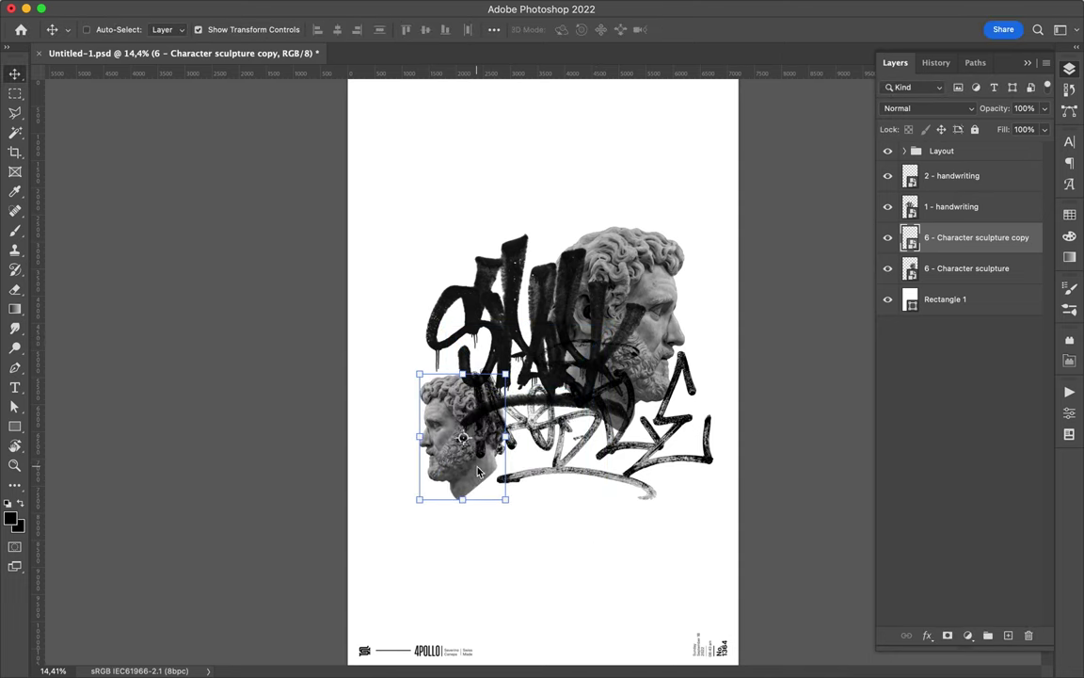
Browse 02 - Animals and place the 49 - animal swan, scaled, atop the right head.
left_click(426, 649)
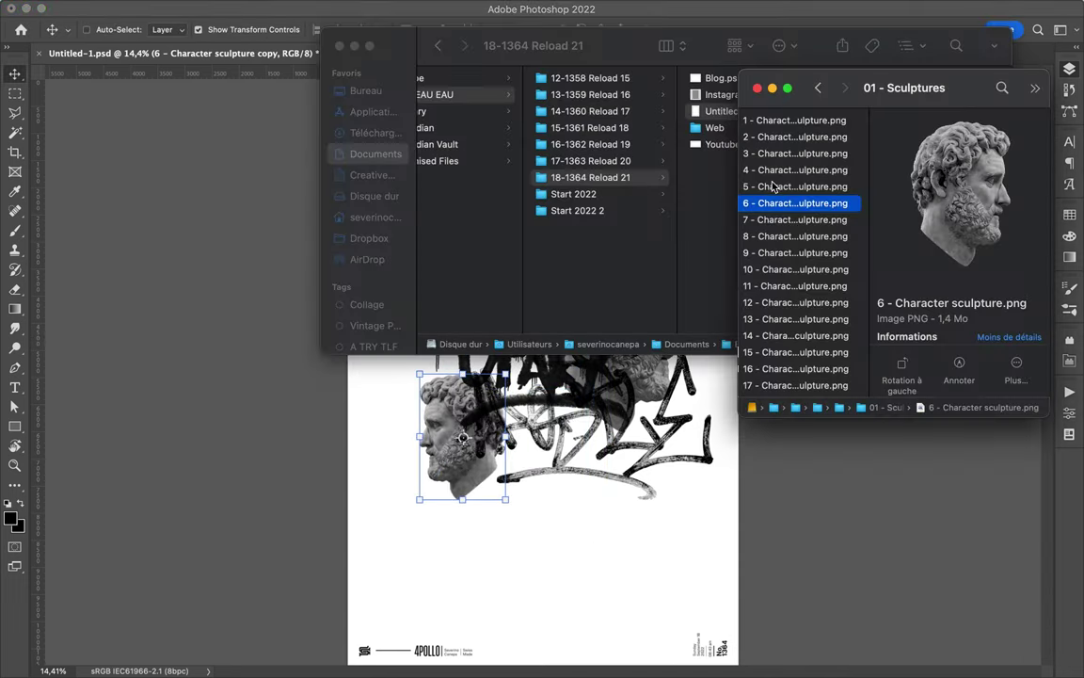
left_click(769, 137)
left_click(934, 272)
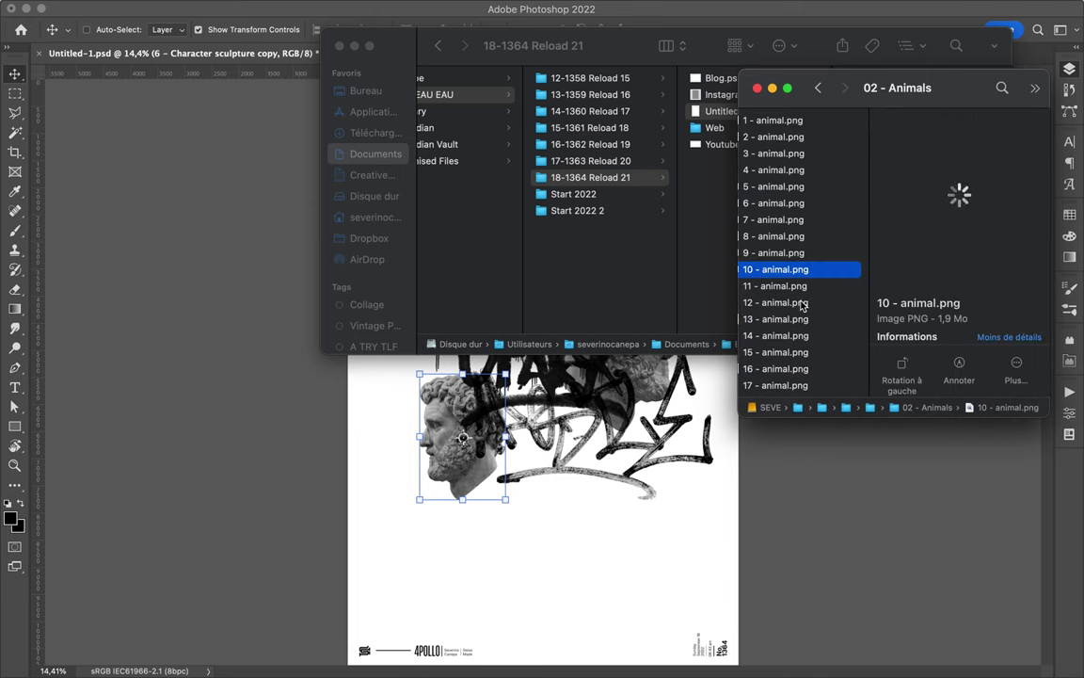
key("Down")
key("Down")
key("Down")
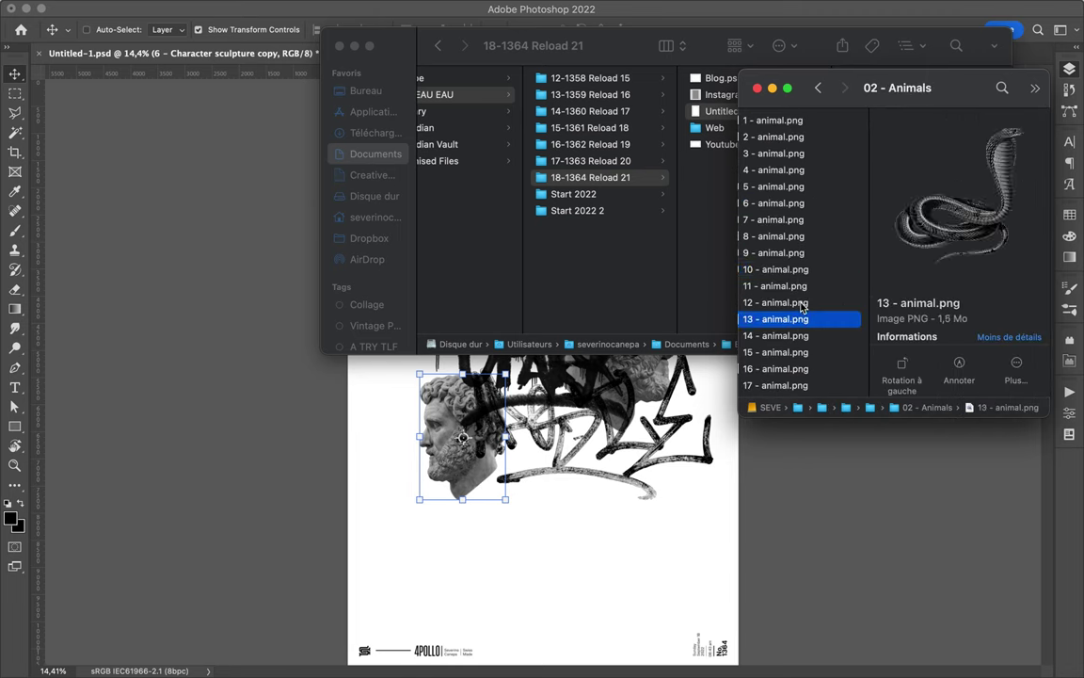
key("Down")
key("Down")
key("Down")
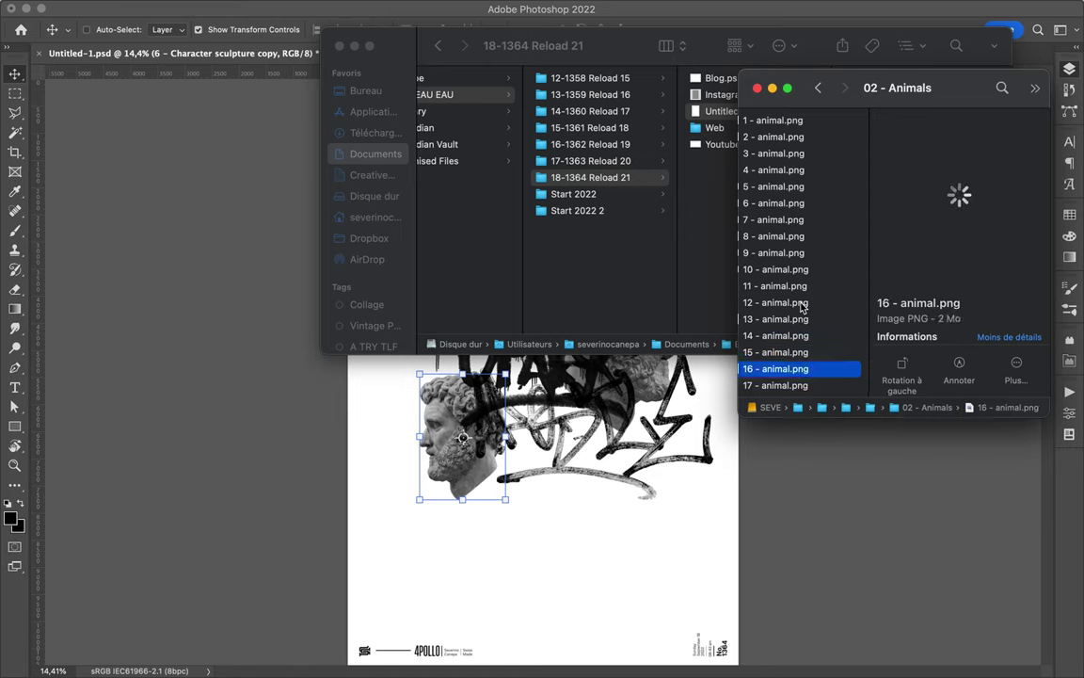
key("Down")
key("Down")
key("Down")
key("Down")
key("Down")
key("Down")
key("Down")
key("Down")
key("Down")
key("Down")
key("Down")
key("Down")
key("Down")
key("Down")
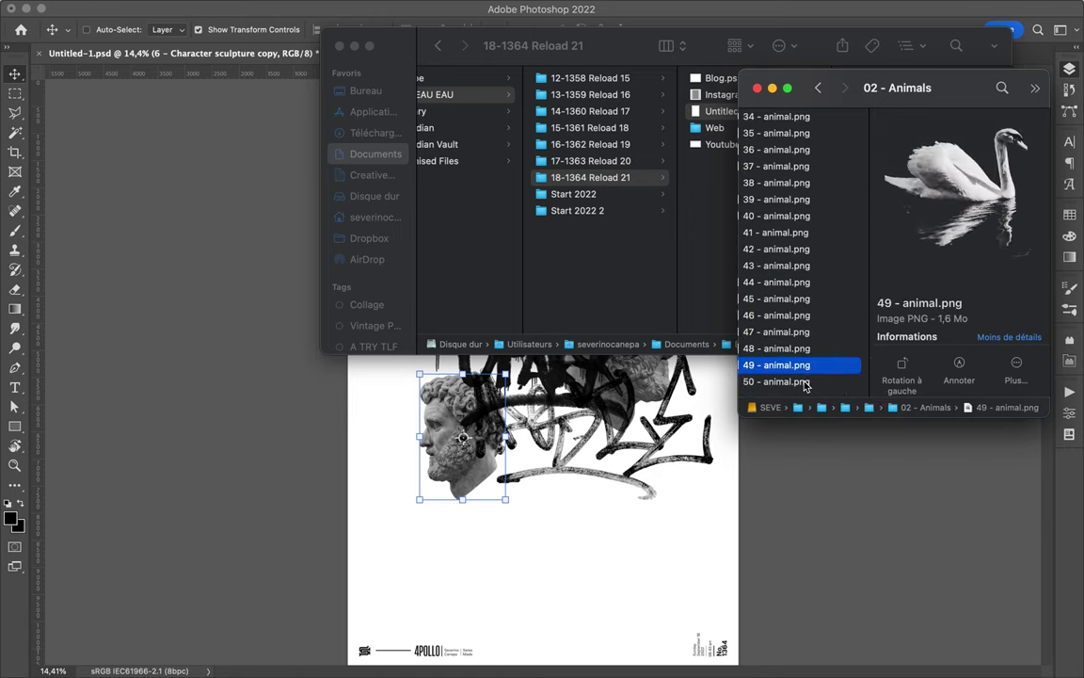
left_click_drag(782, 365, 544, 369)
mouse_move(737, 537)
left_mouse_down()
mouse_move(724, 381)
mouse_move(616, 252)
left_mouse_up()
key("Return")
Add a new layer above the background rectangle and set a grey foreground colour.
key("b")
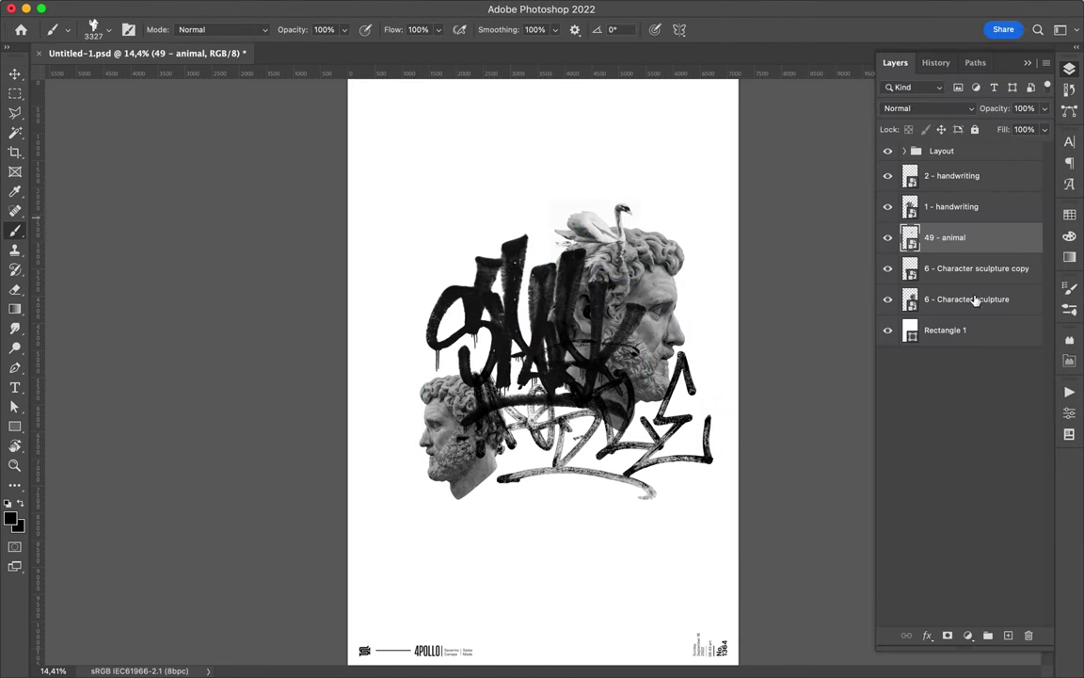
left_click(944, 329)
key("ctrl+shift+alt+n")
left_click(10, 518)
left_click(630, 377)
Choose drip brush 13 with its tip tilted to 15°.
right_click(595, 405)
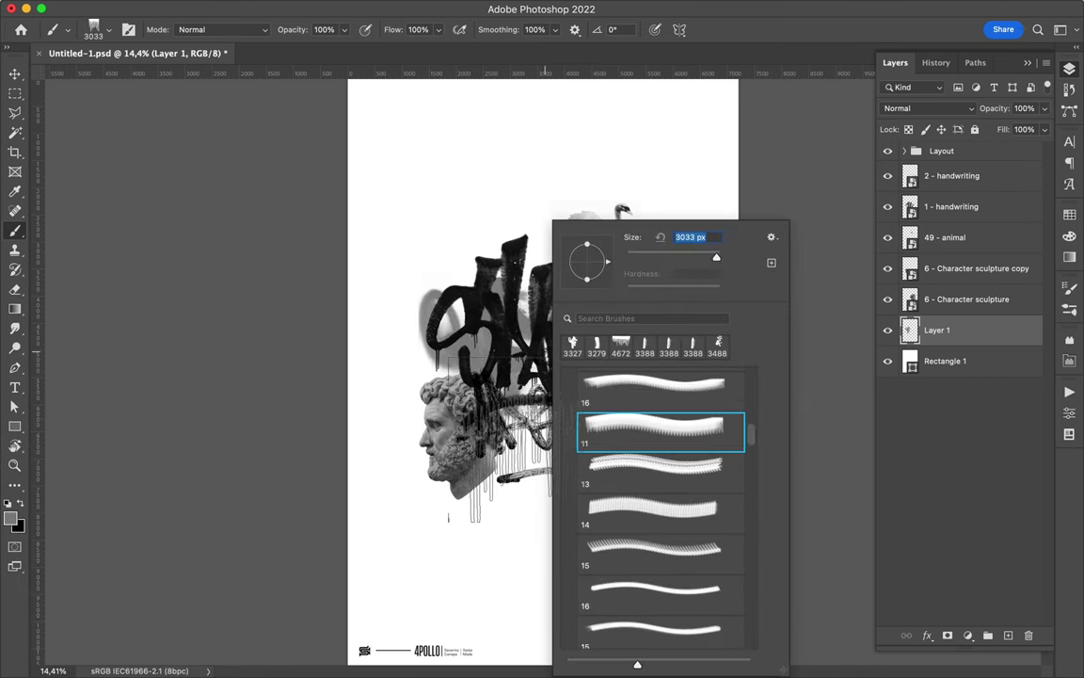
key("Return")
right_click(633, 443)
left_click(642, 461)
key("Return")
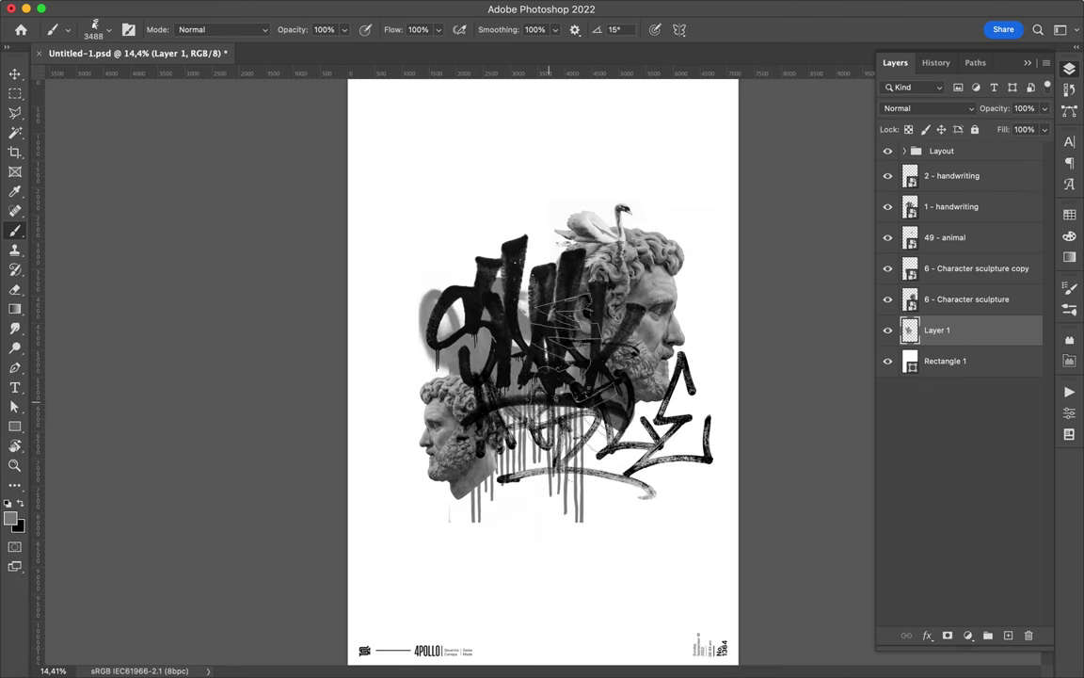
Switch to spray brush 44, dismissing an invalid size error.
right_click(576, 330)
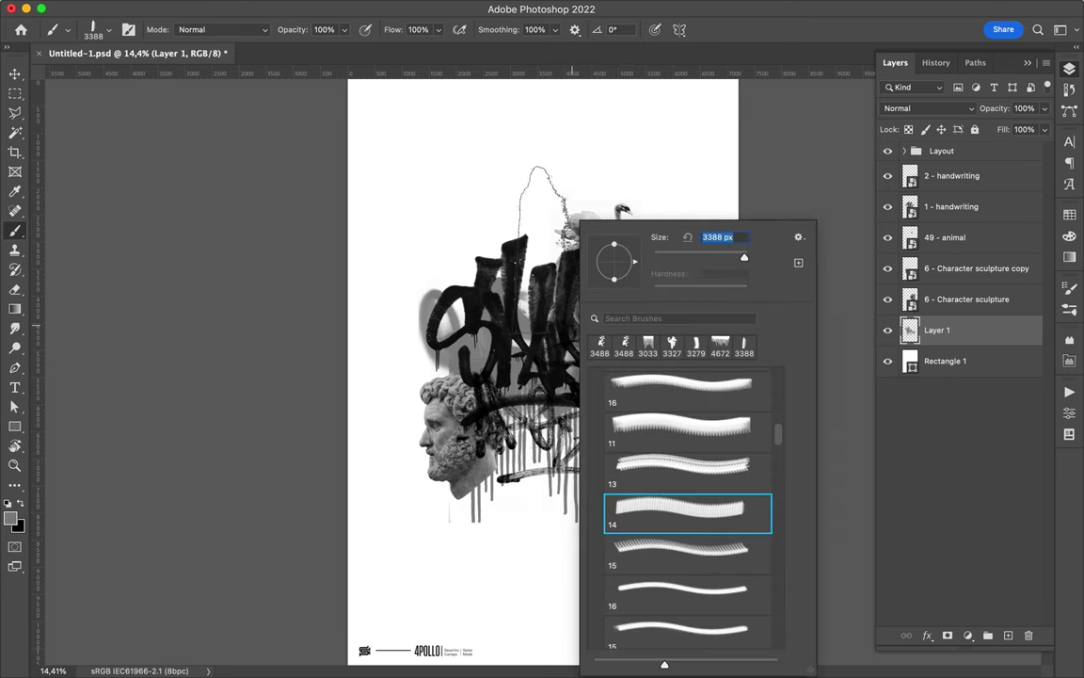
key("Return")
right_click(603, 326)
key("Return")
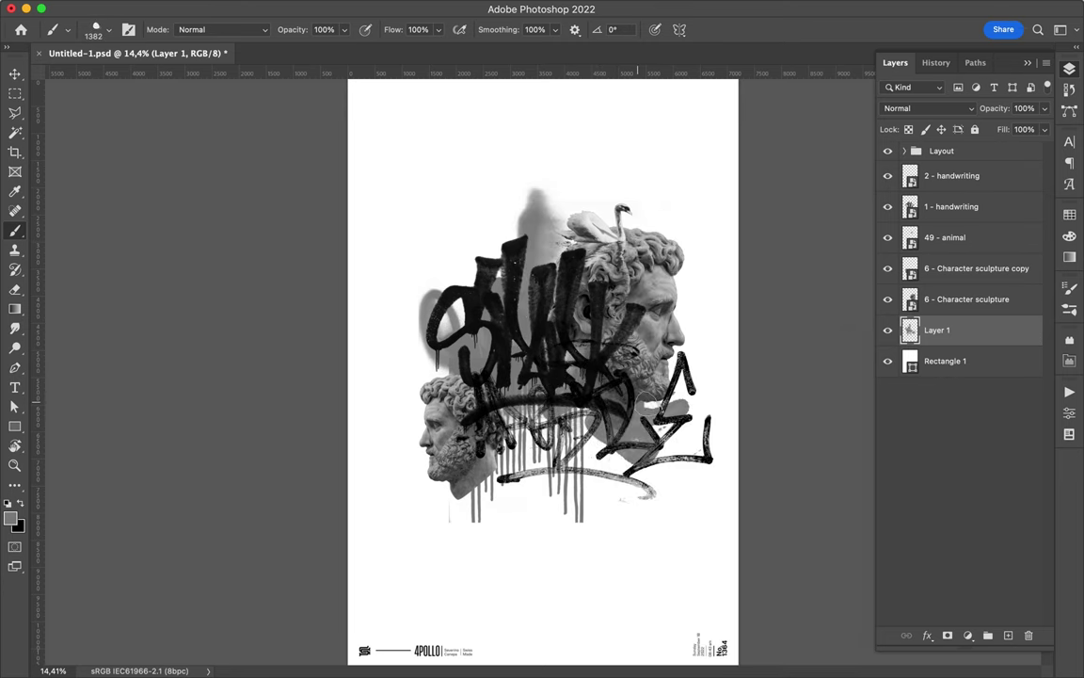
right_click(587, 327)
key("period")
key("period")
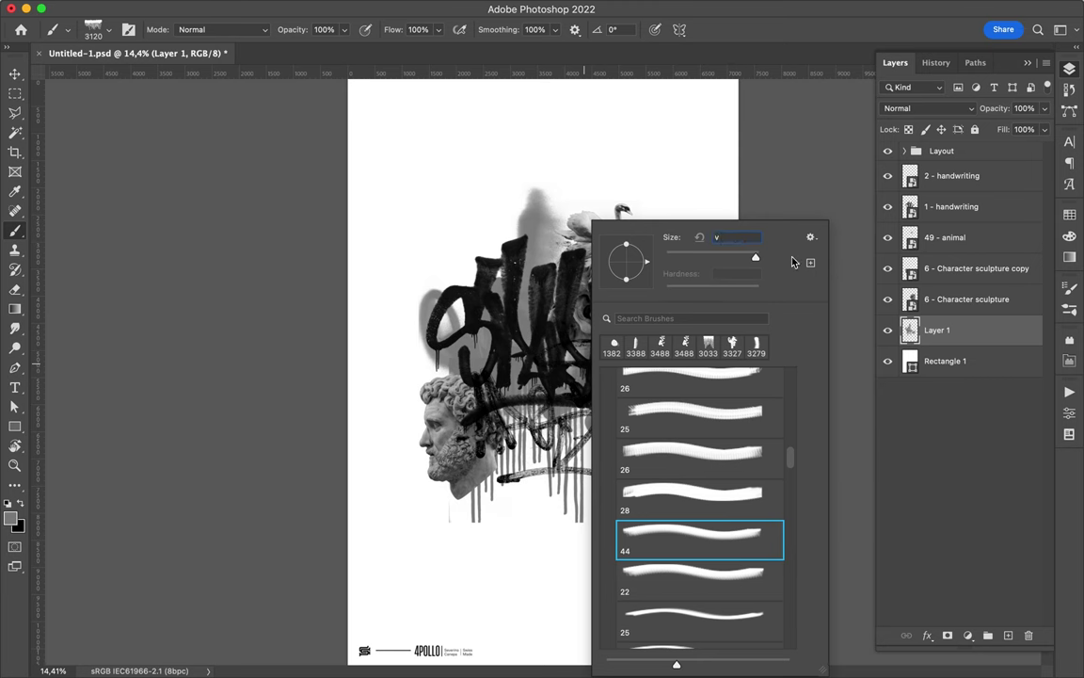
key("Return")
key("Return")
Navigate the collage assets through Paper folders to the Colored Cardboard folder.
key("v")
left_click(427, 649)
scroll(821, 218, "left", 3)
scroll(800, 188, "left", 3)
left_click(781, 172)
left_click(930, 220)
left_click(819, 236)
left_click(819, 136)
left_click(969, 153)
scroll(847, 188, "left", 3)
left_click(819, 153)
left_click(974, 136)
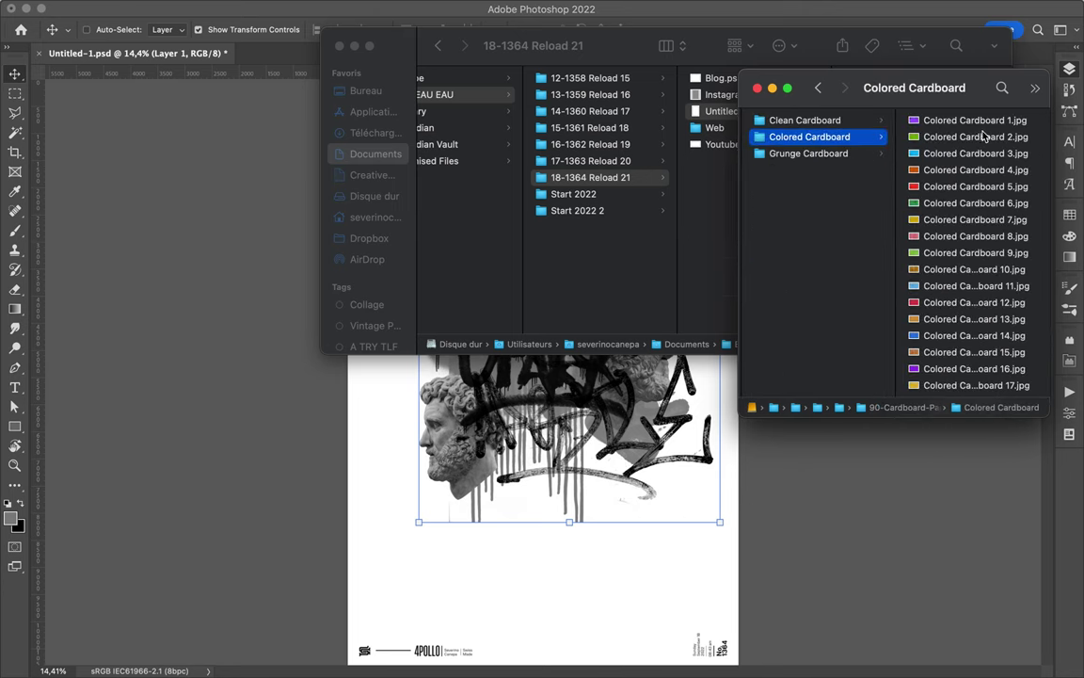
Browse the cardboard and rough paper folders to find the gradient and pastel textures.
key("Down")
key("Down")
key("Down")
key("Down")
key("Down")
key("Left")
key("Down")
key("Right")
key("Left")
key("Left")
key("Down")
key("Right")
key("Down")
key("Down")
key("Right")
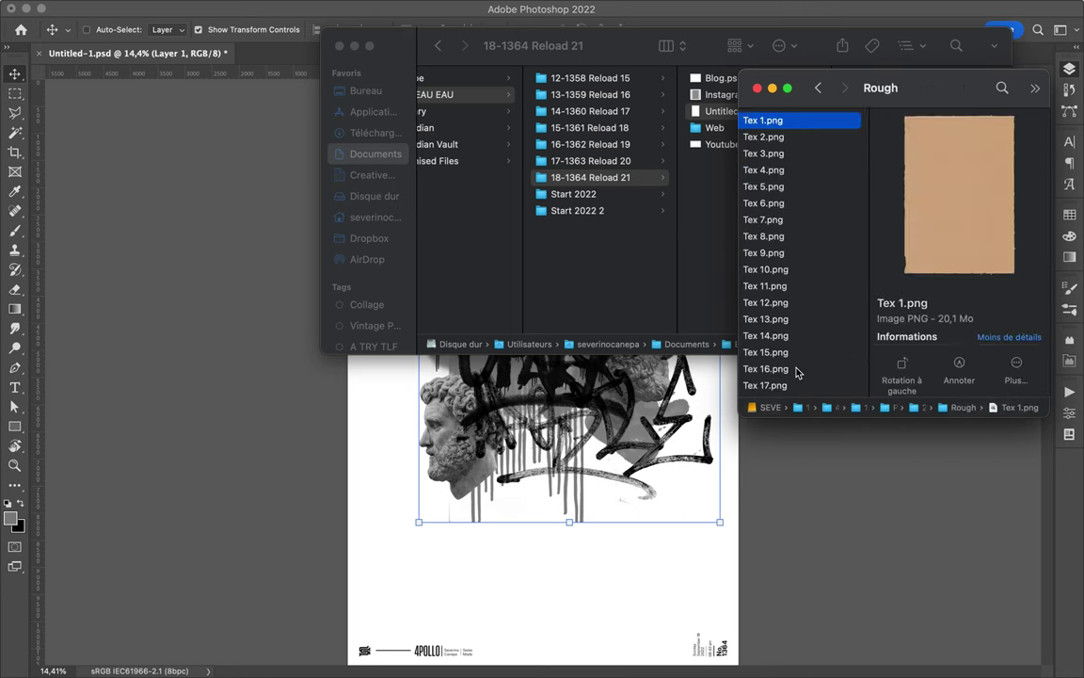
key("Left")
key("Left")
key("Down")
key("Left")
key("Right")
key("Down")
key("Down")
key("Down")
key("Right")
key("Down")
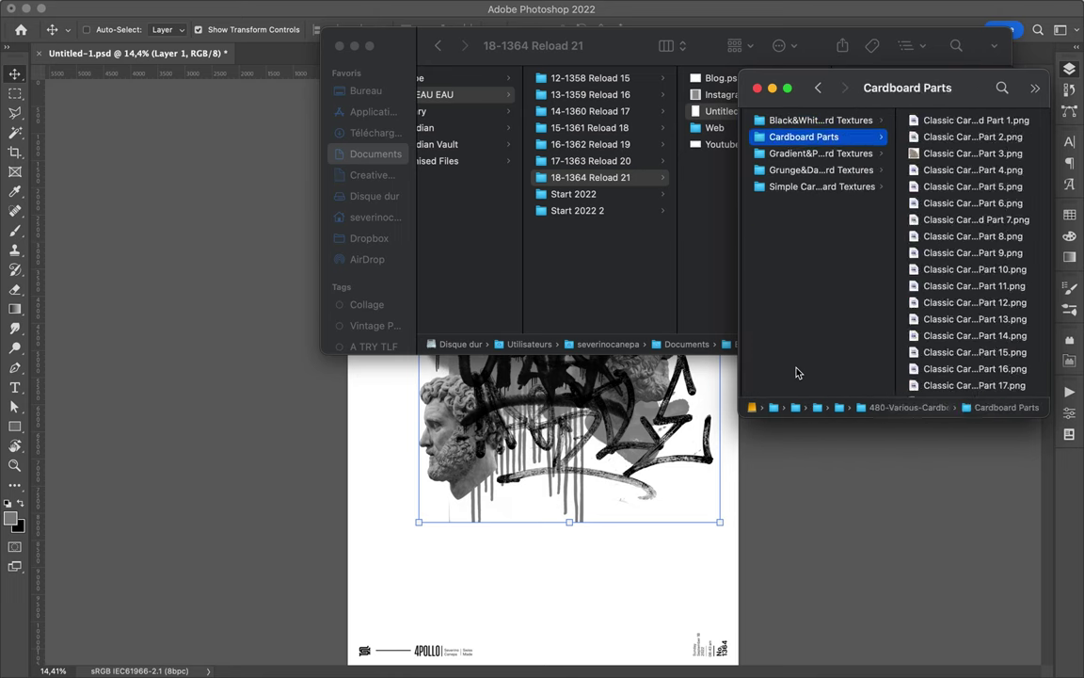
key("Down")
key("Down")
key("Up")
key("Right")
key("Down")
key("Down")
Place Gradient Cardboard Texture 3, rotated 90° and shrunk to ~40%, behind the right head.
left_click(591, 431)
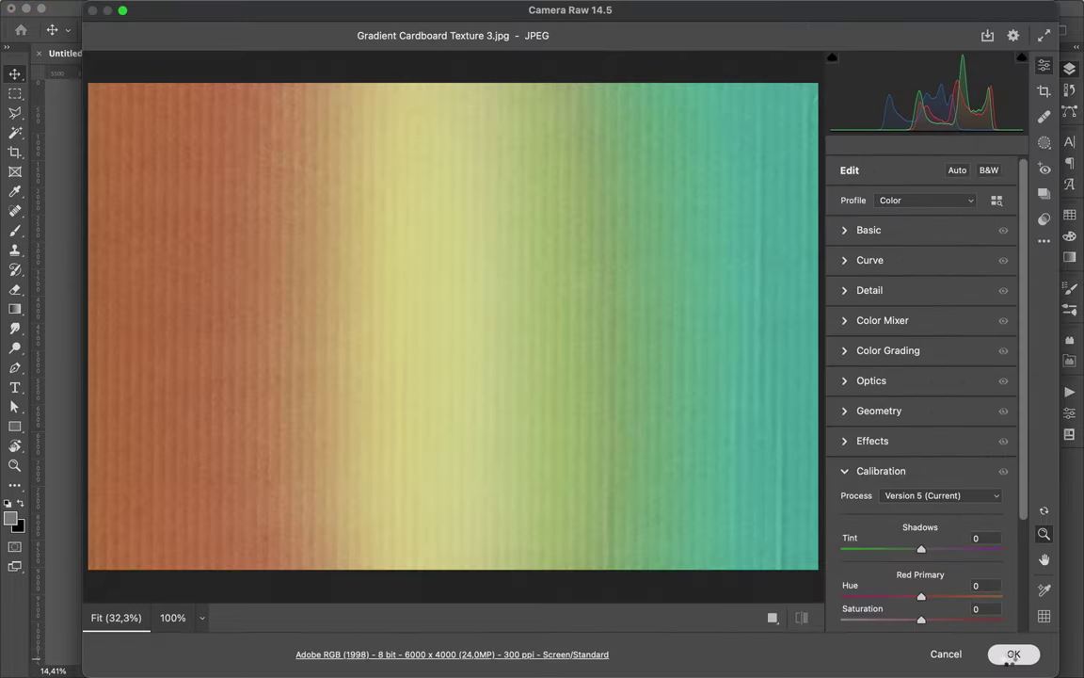
left_click(1011, 654)
key("Return")
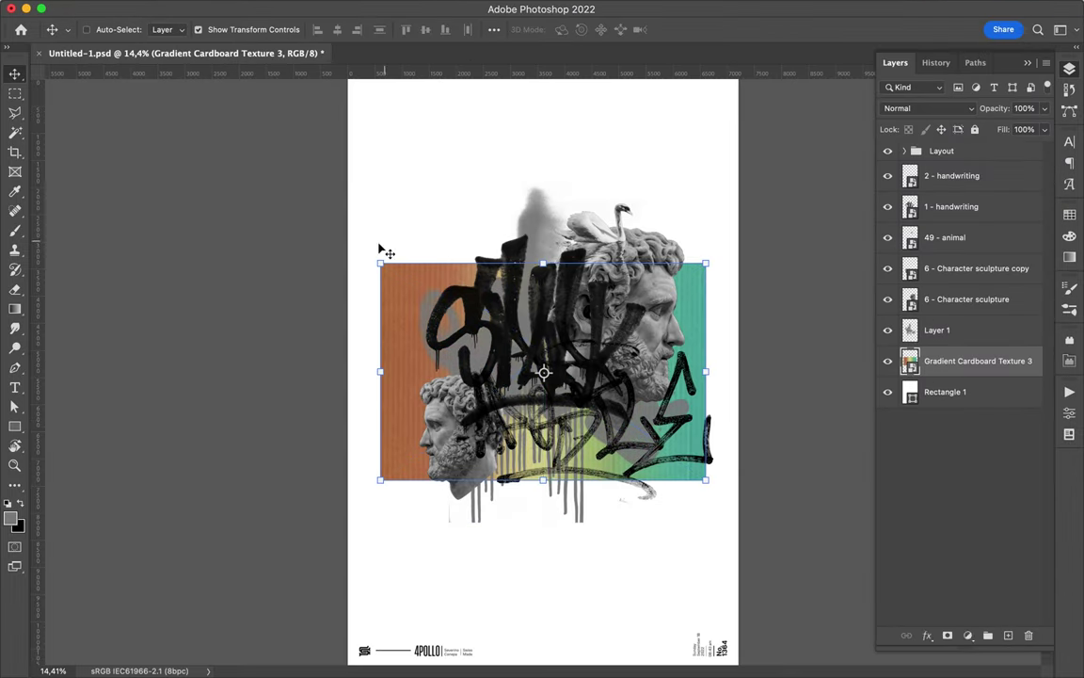
key("ctrl+t")
left_click_drag(379, 250, 666, 207)
key("Return")
left_click_drag(472, 246, 579, 224)
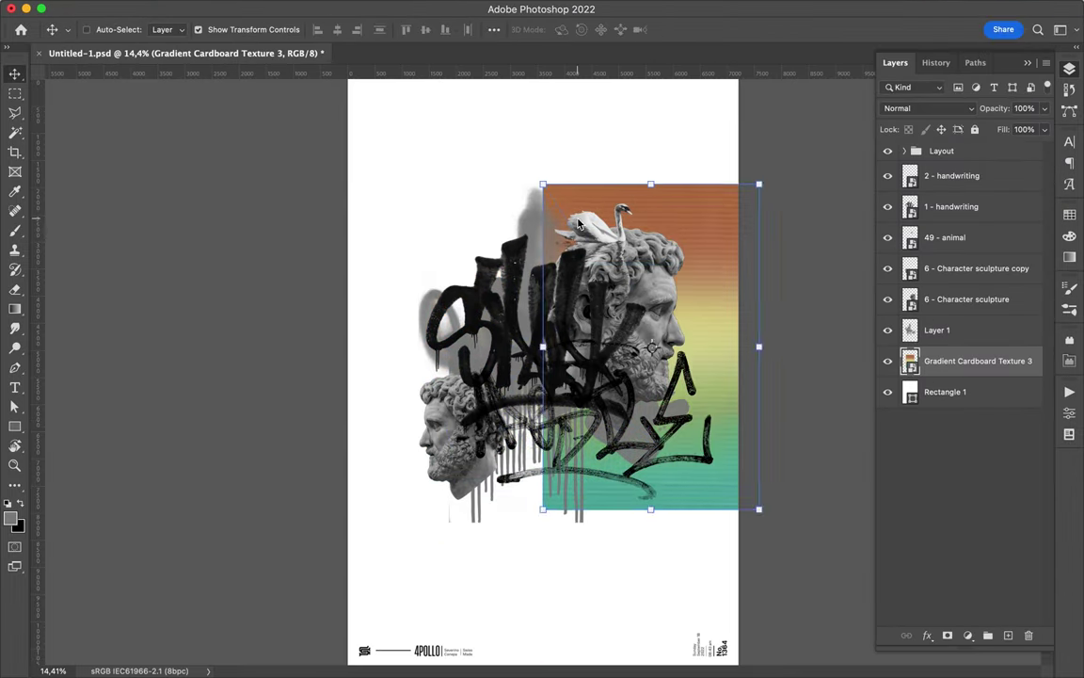
key("ctrl+t")
left_click_drag(759, 509, 630, 313)
left_click_drag(574, 286, 661, 353)
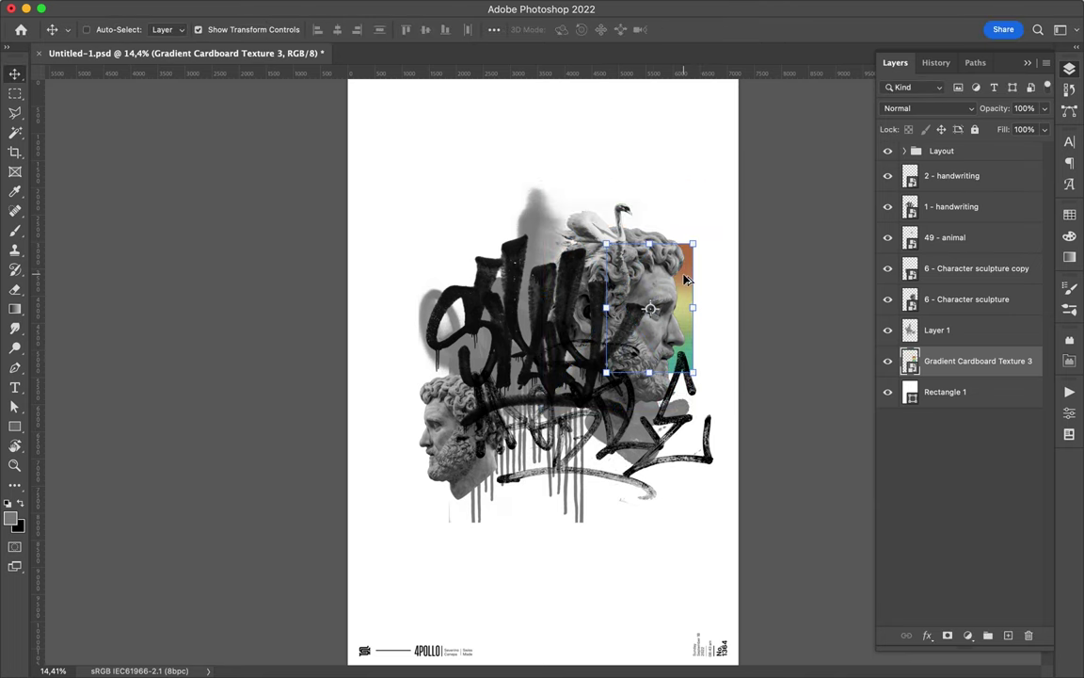
Duplicate the texture and fit the smaller copy behind the lower-left head.
left_click_drag(685, 279, 461, 419)
left_click_drag(471, 521, 434, 460)
key("Return")
left_click_drag(407, 421, 434, 423)
left_click(818, 87)
Place the 16.png spray arrow and move its layer to the top under Layout.
left_click(954, 252)
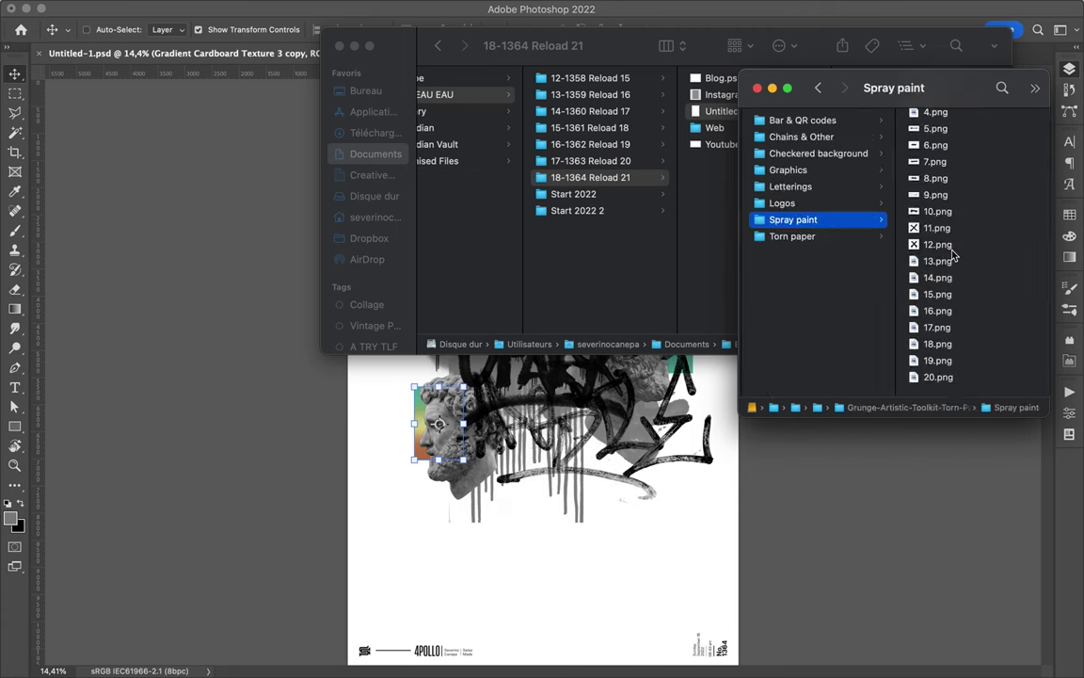
left_click_drag(937, 311, 544, 372)
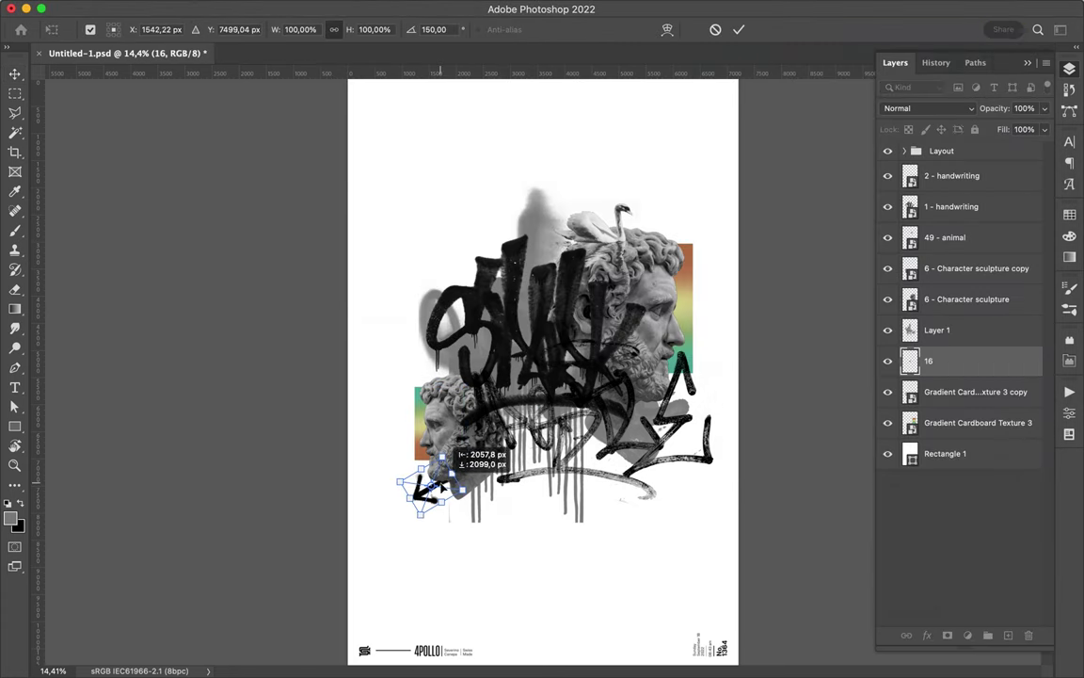
key("Return")
left_click_drag(927, 360, 927, 167)
left_click_drag(431, 475, 435, 478)
Resize and rotate the arrow, then move Layer 2 just below layer 16.
key("ctrl+t")
key("Return")
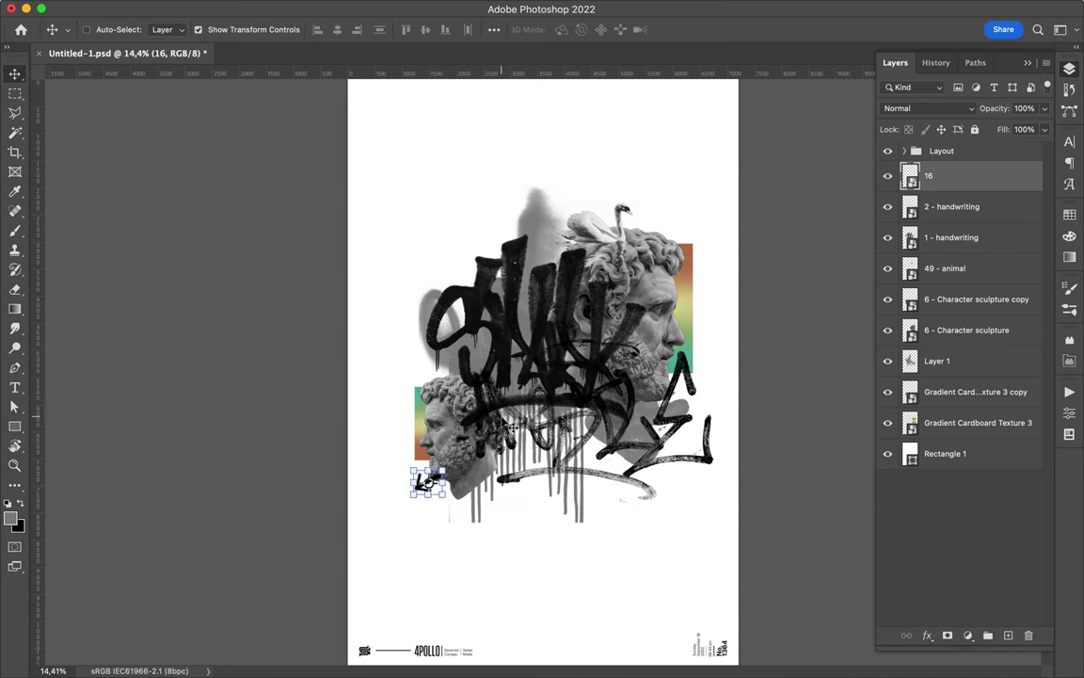
scroll(440, 471, "up", 3)
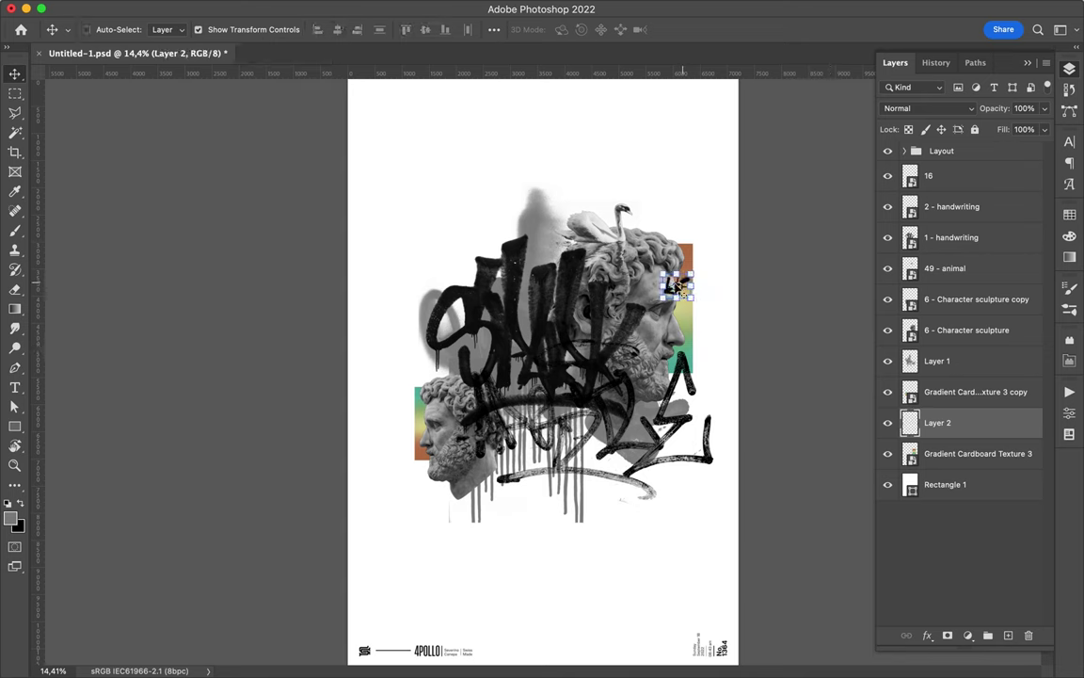
key("ctrl+t")
left_click_drag(990, 431, 979, 193)
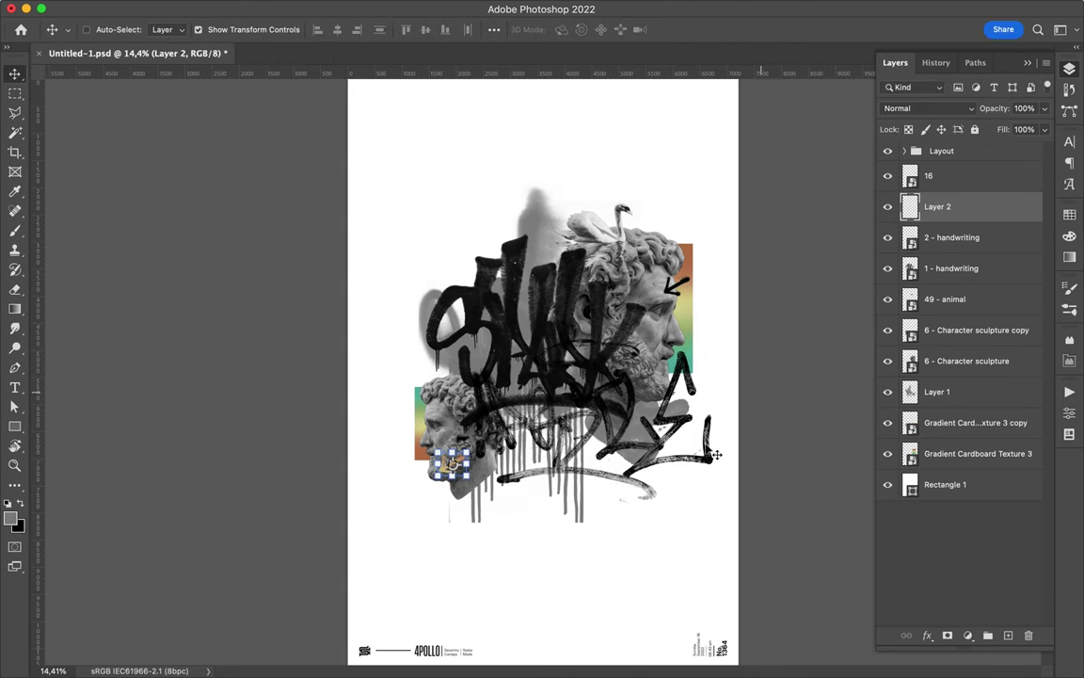
Browse from the Spray paint images over to the Torn paper folder.
left_click(369, 650)
key("Up")
key("Up")
key("Up")
key("Up")
key("Up")
key("Up")
key("Up")
key("Up")
key("Left")
key("Down")
key("Right")
Place torn papers 3.png and 11.png, shrinking 11 and moving it above Rectangle 1.
key("Down")
left_click_drag(755, 153, 367, 353)
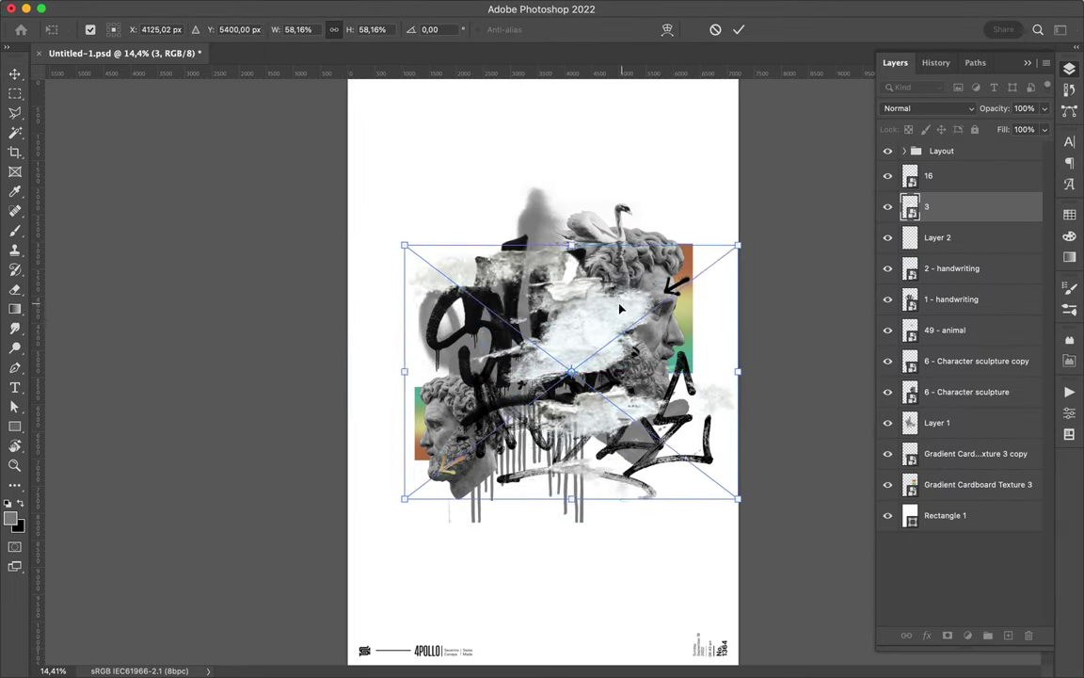
key("Return")
left_click(389, 660)
key("Down")
key("Down")
key("Down")
left_click_drag(769, 285, 612, 329)
left_click_drag(738, 371, 696, 370)
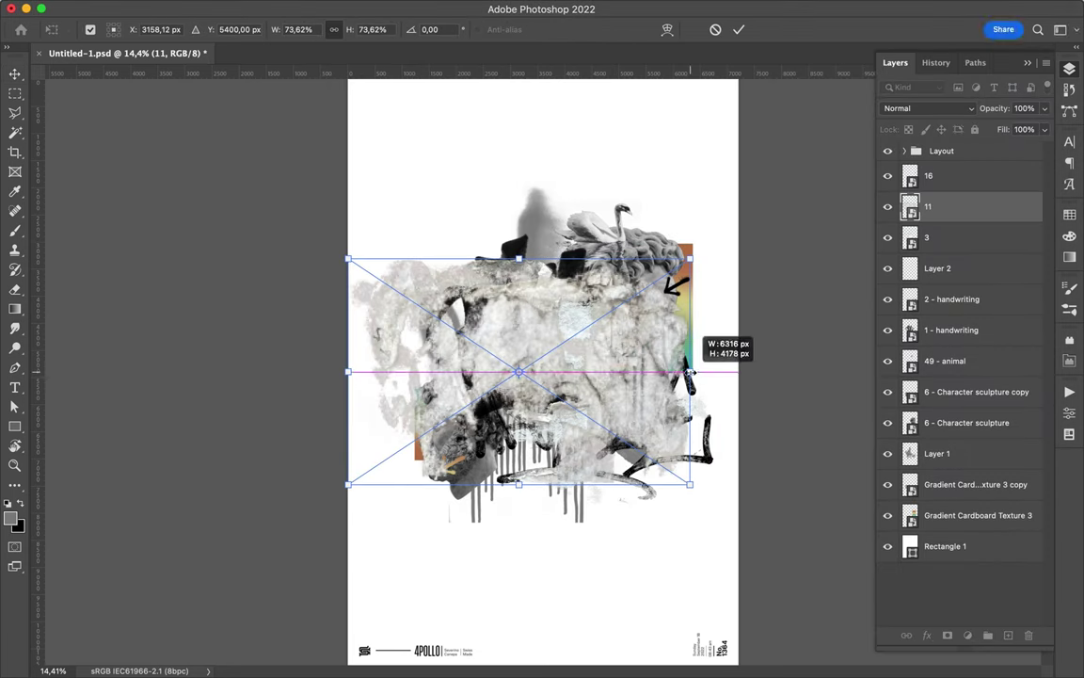
left_click_drag(348, 371, 375, 370)
key("Return")
left_click_drag(928, 206, 952, 533)
left_click_drag(491, 347, 502, 355)
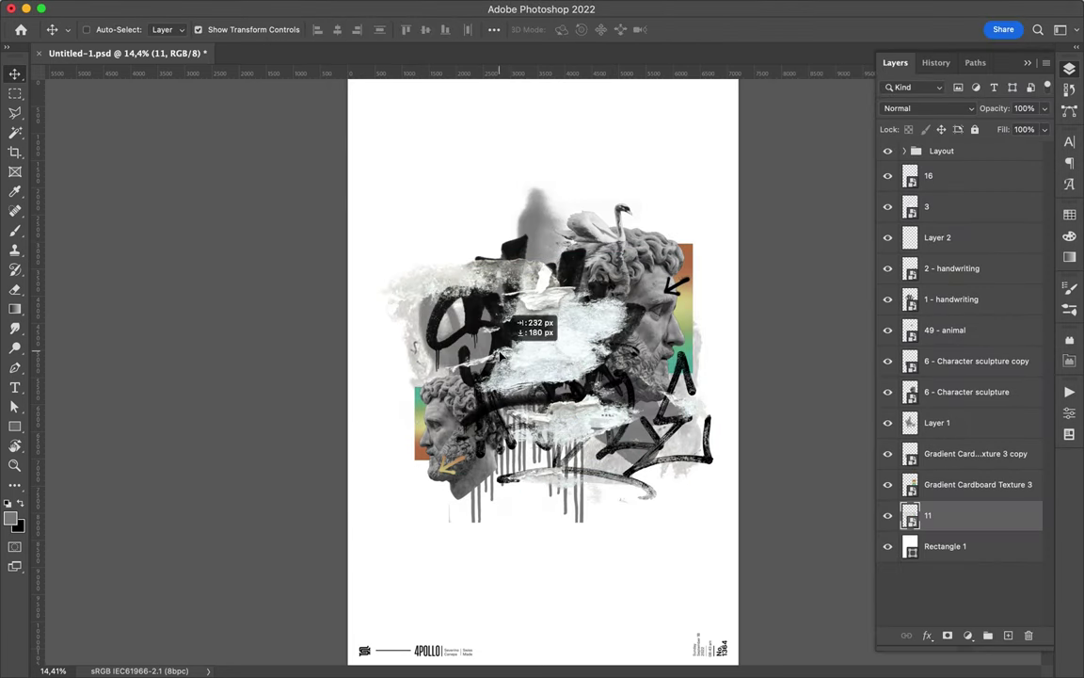
Place barcode 3.png from the Bar & QR codes folder at the upper left.
key("super+Tab")
left_click_drag(327, 235, 739, 235)
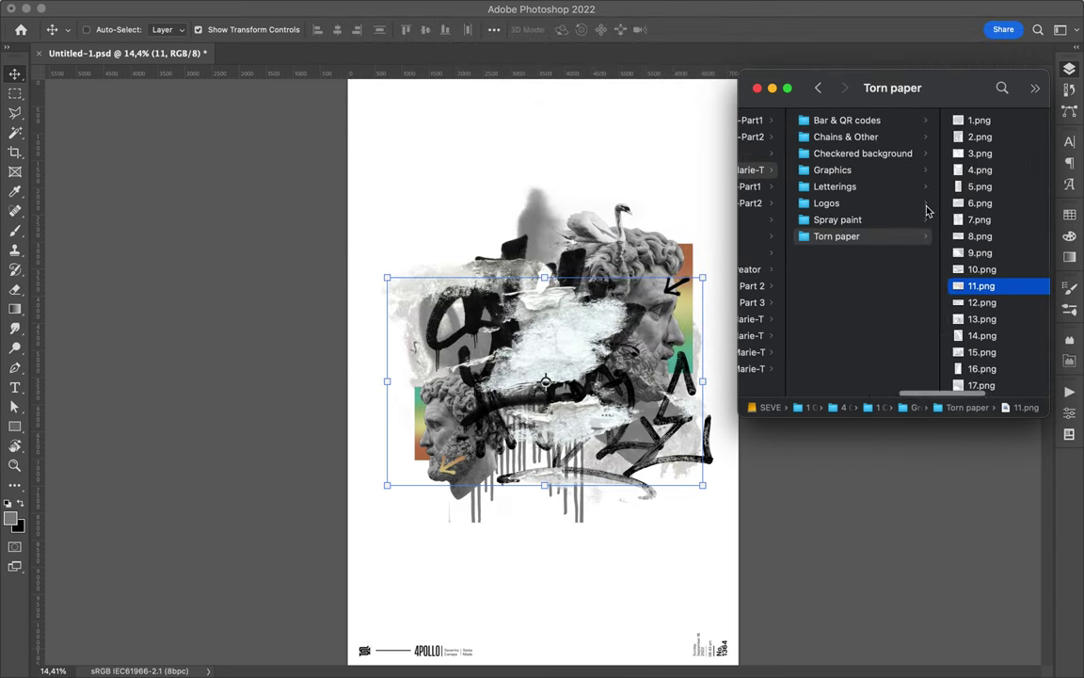
left_click(875, 120)
key("Down")
mouse_move(753, 152)
left_mouse_down()
mouse_move(653, 175)
mouse_move(499, 264)
mouse_move(460, 255)
left_mouse_up()
key("Return")
Place the 11 - handwriting tag from the Graffiti folder onto the poster.
left_click(431, 648)
scroll(843, 242, "left", 3)
left_click(955, 242)
key("Right")
key("Right")
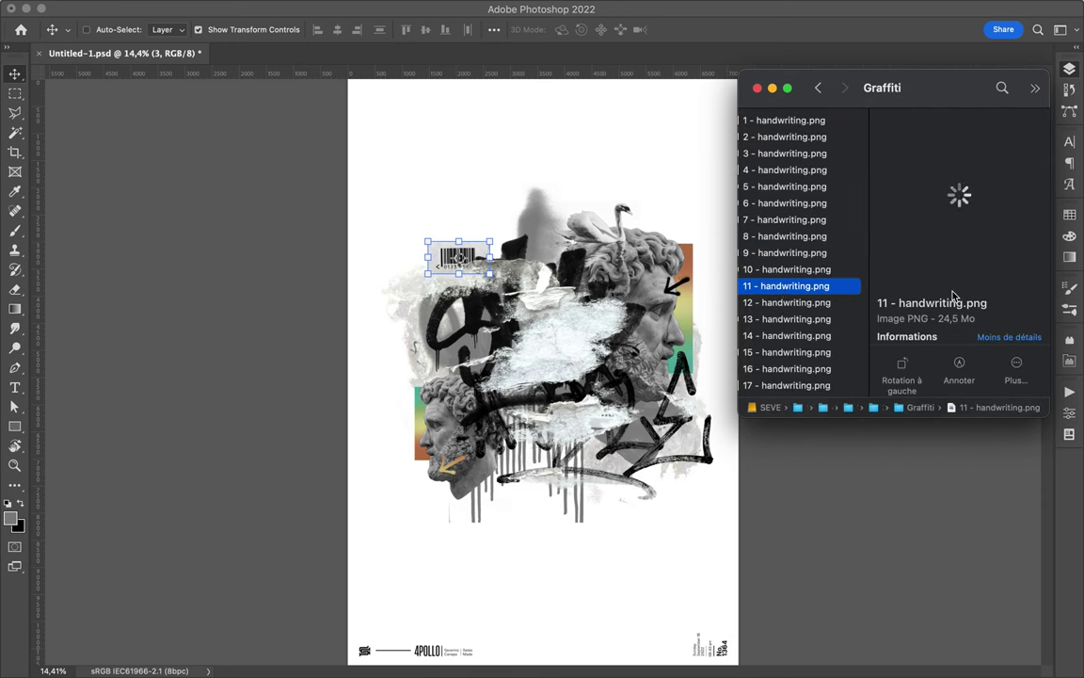
left_click_drag(779, 291, 527, 293)
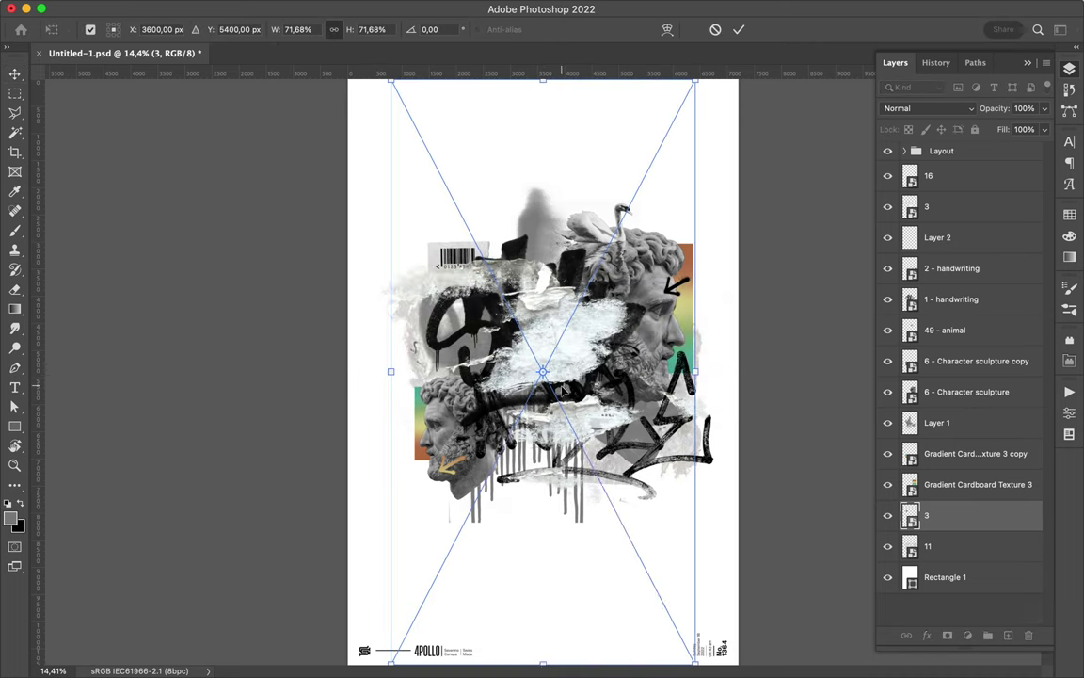
key("Return")
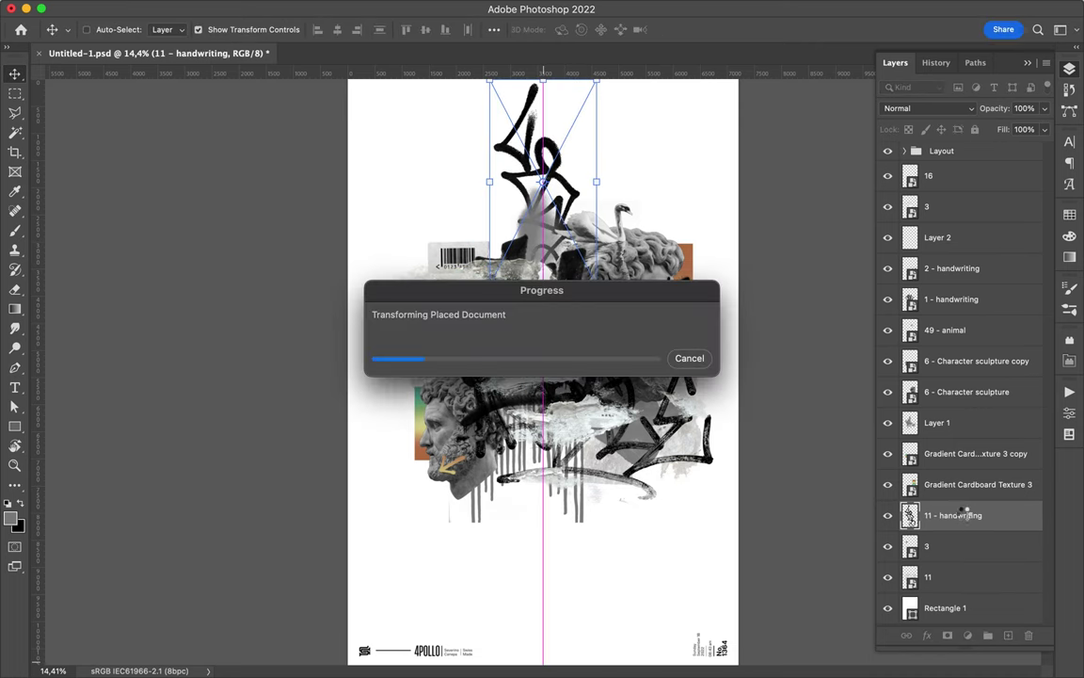
Move 11 - handwriting to the top and place 12 - handwriting into the layer stack.
left_click_drag(967, 515, 950, 163)
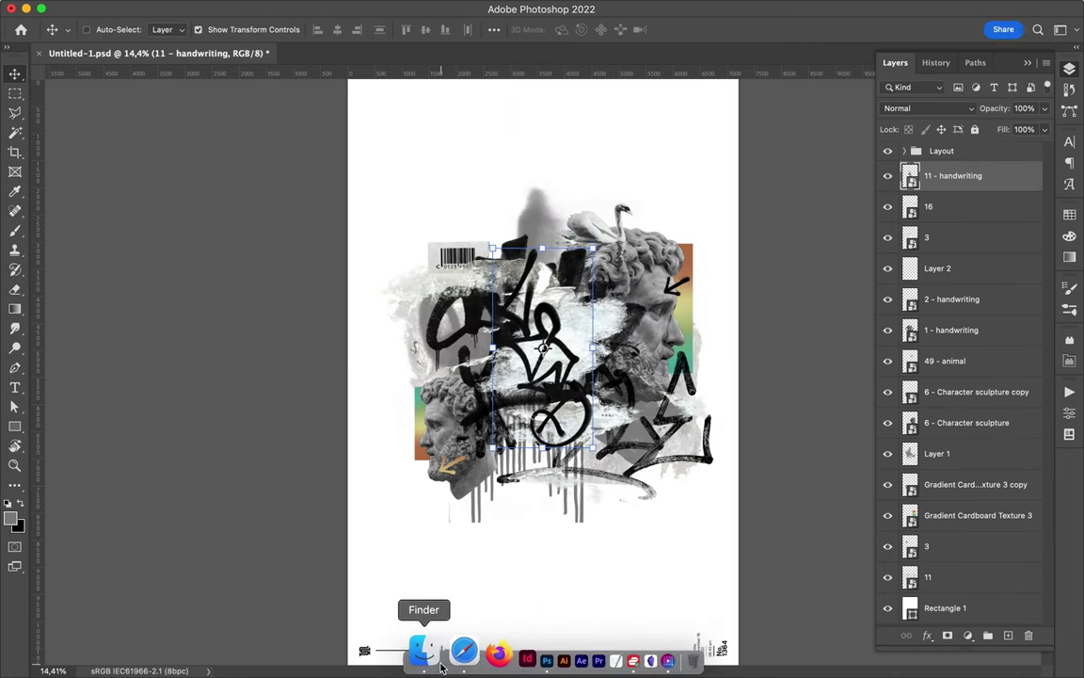
left_click(436, 662)
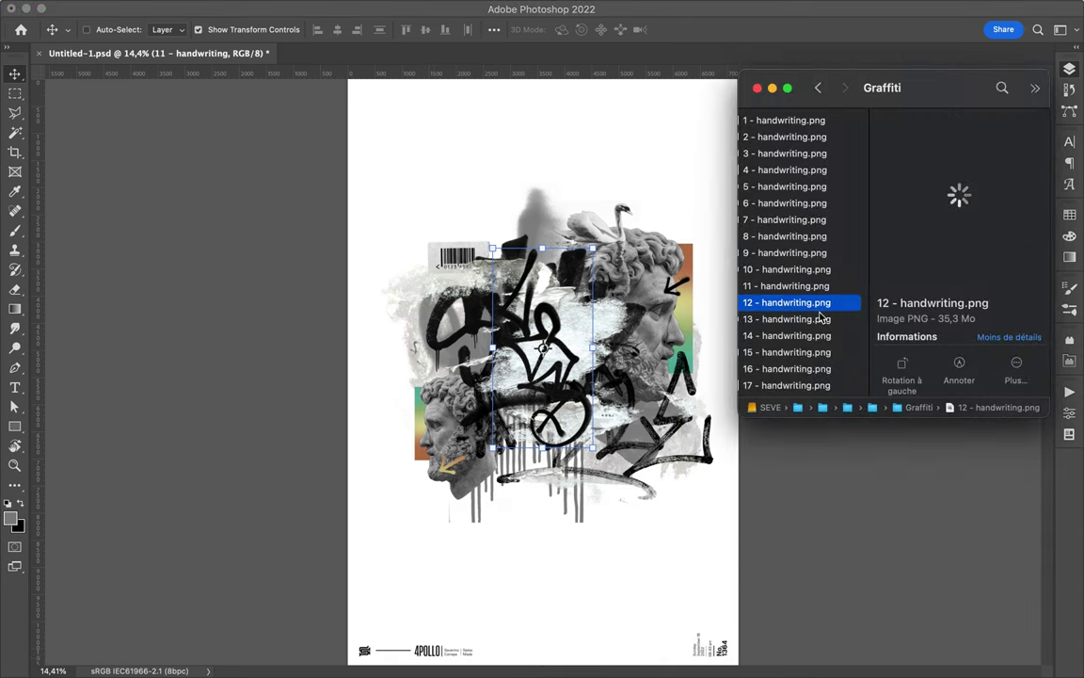
left_click_drag(755, 313, 909, 181)
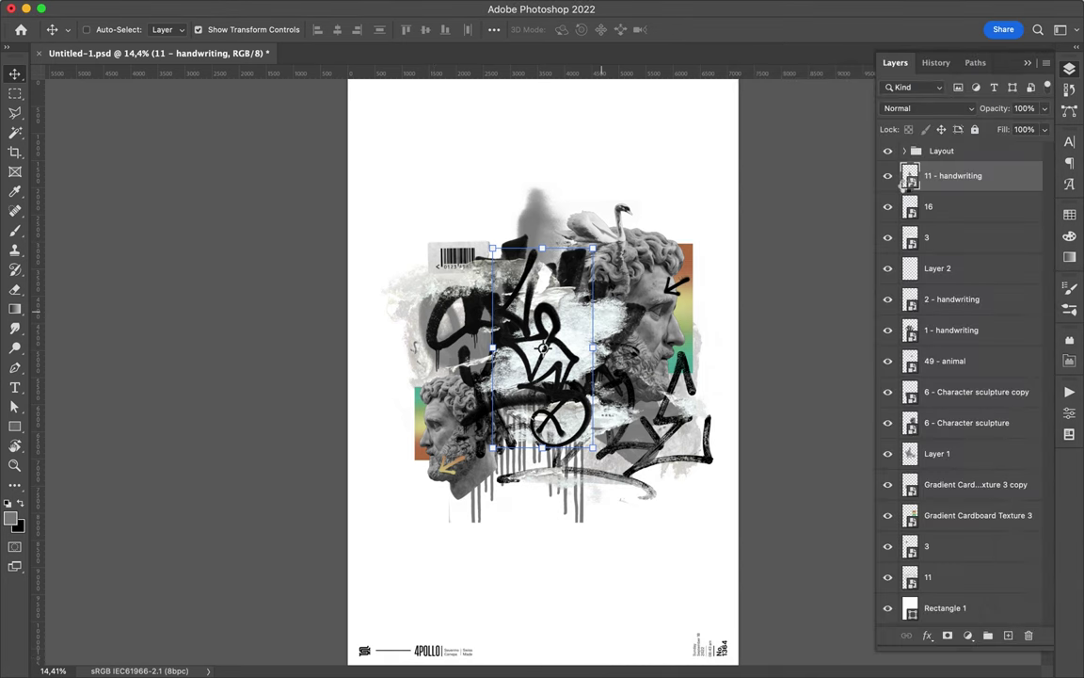
key("Return")
Nudge the big spray stroke up-right and scale an Alt-dragged gradient cardboard copy in the centre.
left_click_drag(646, 521, 652, 496)
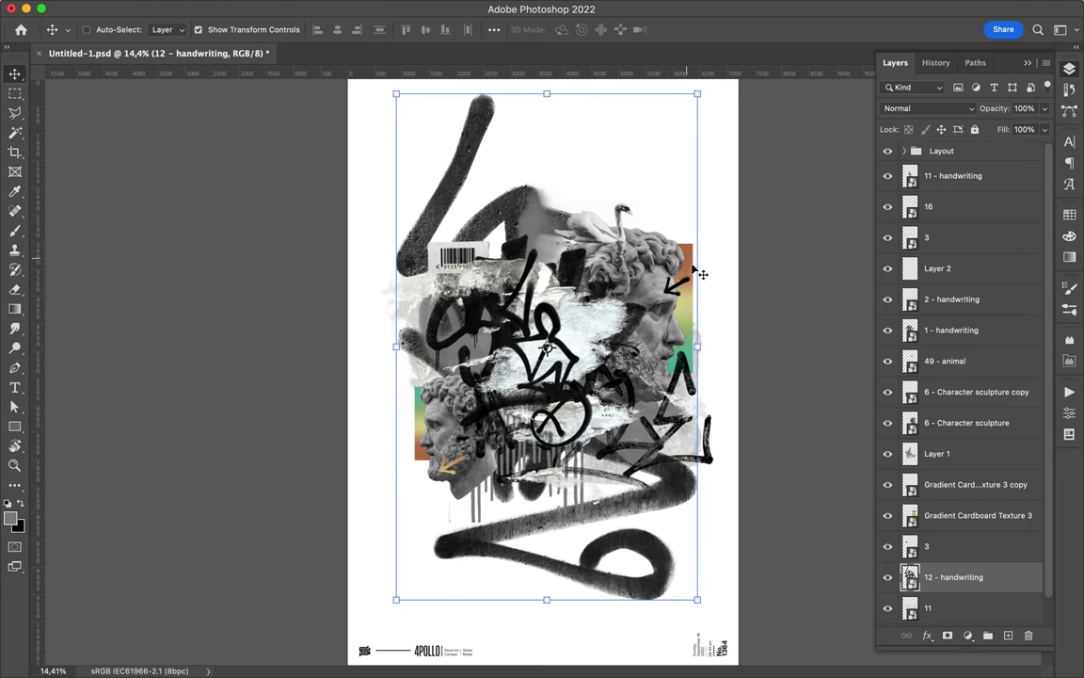
left_click_drag(521, 318, 576, 352)
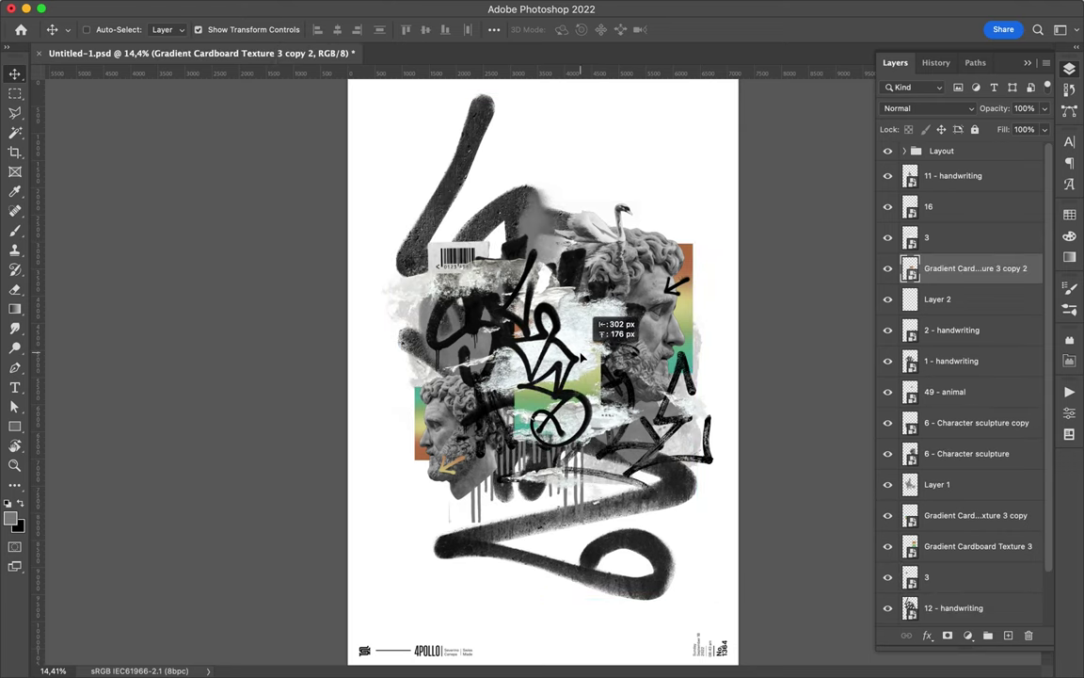
left_click_drag(513, 307, 507, 310)
key("Return")
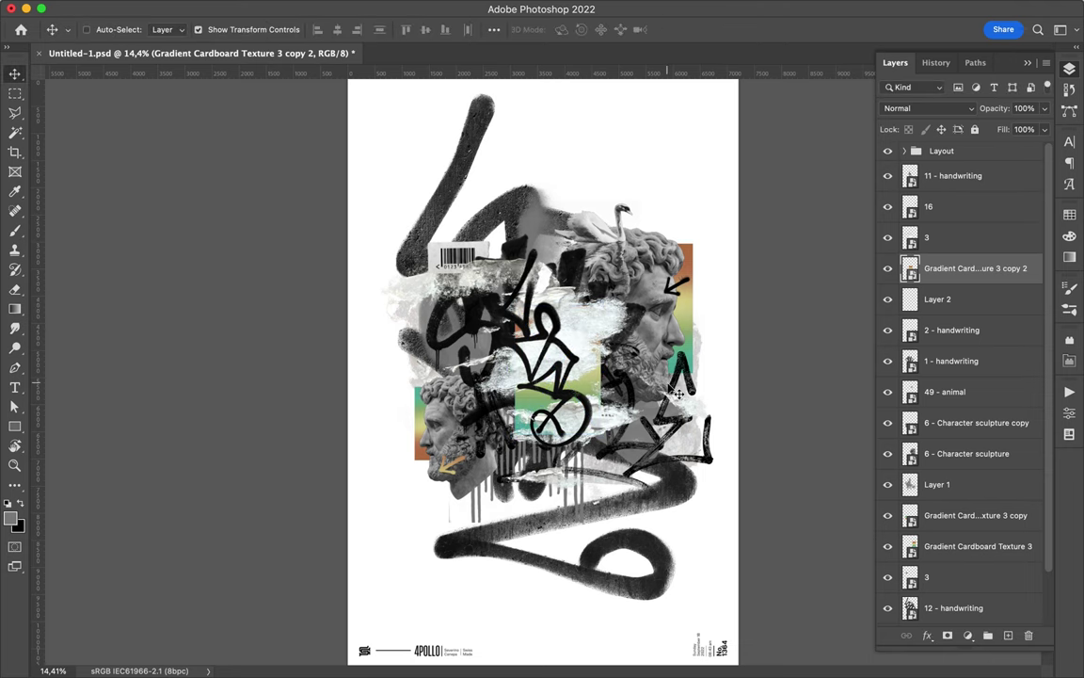
On a new empty layer, pick a size-2500 brush from the Spray Paint Photoshop Brushes 6 set.
key("b")
key("ctrl+shift+alt+n")
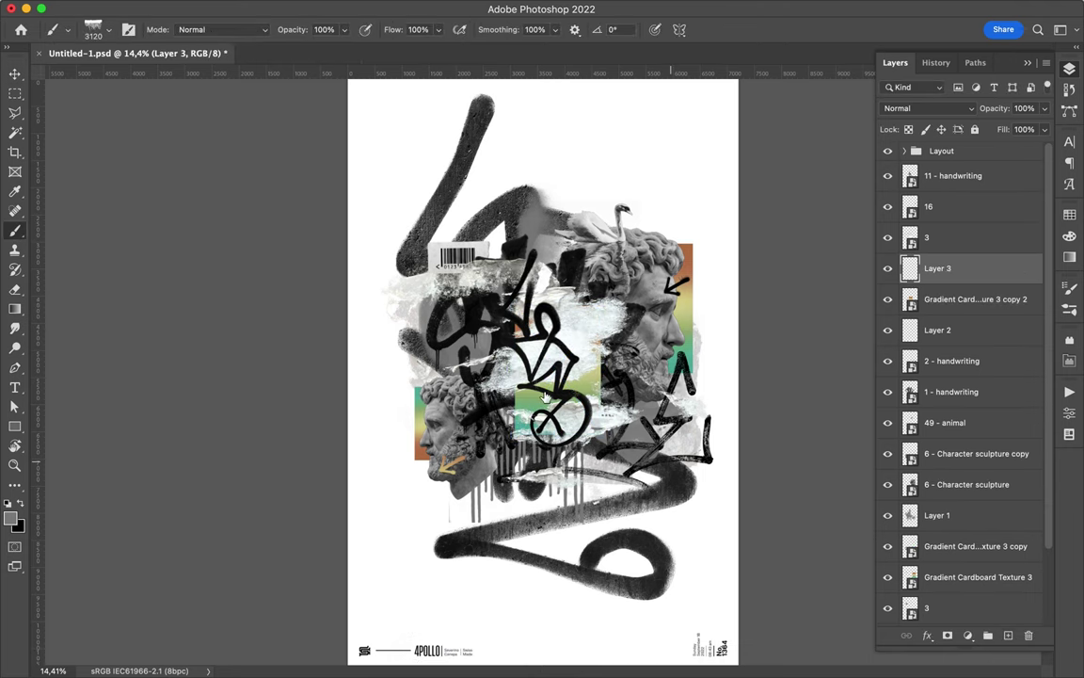
right_click(490, 325)
key("Escape")
right_click(483, 324)
scroll(505, 402, "up", 5)
scroll(527, 470, "down", 10)
scroll(611, 628, "down", 10)
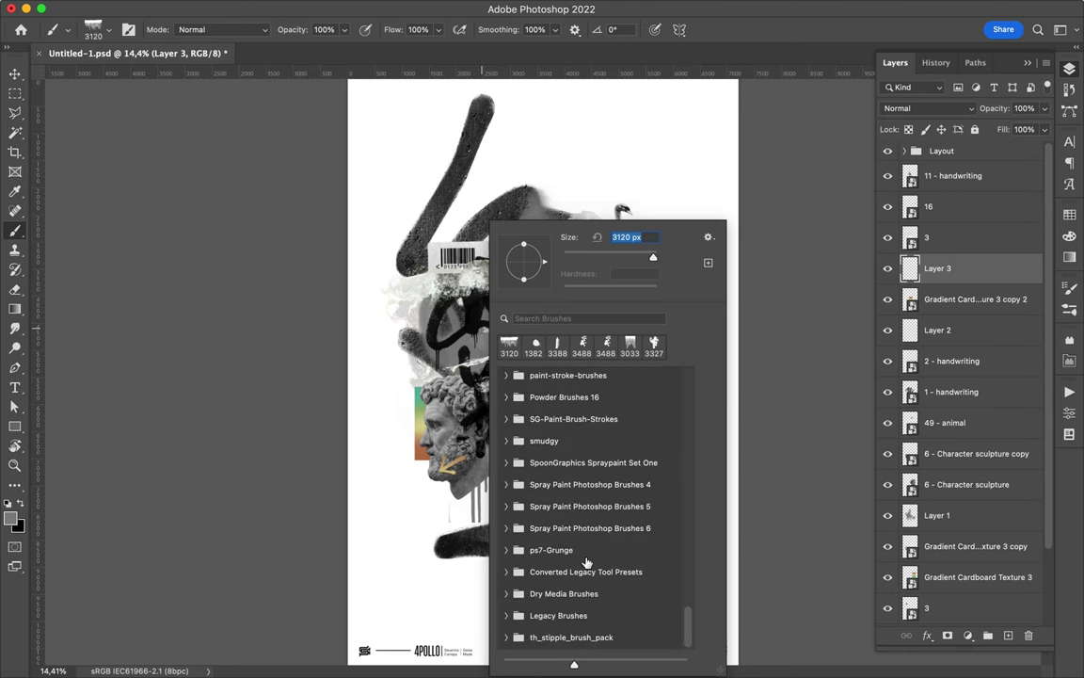
left_click(509, 527)
left_click(601, 586)
key("Return")
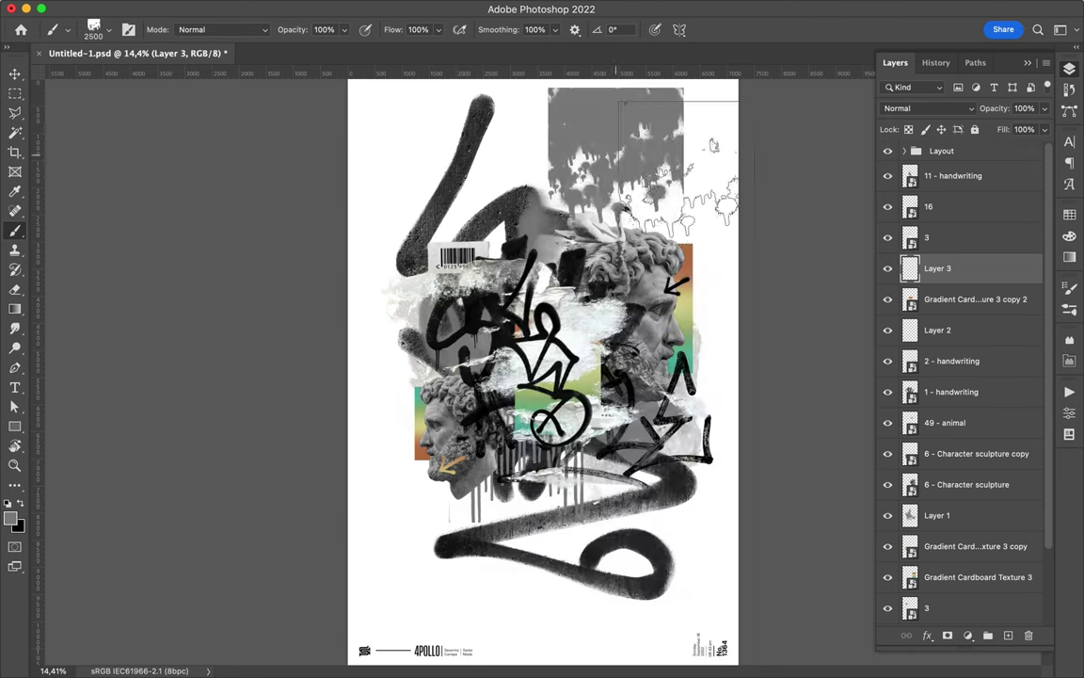
Switch to a size-2477 spray brush and collapse the 20 Spray Splatter Brushes folder.
right_click(557, 505)
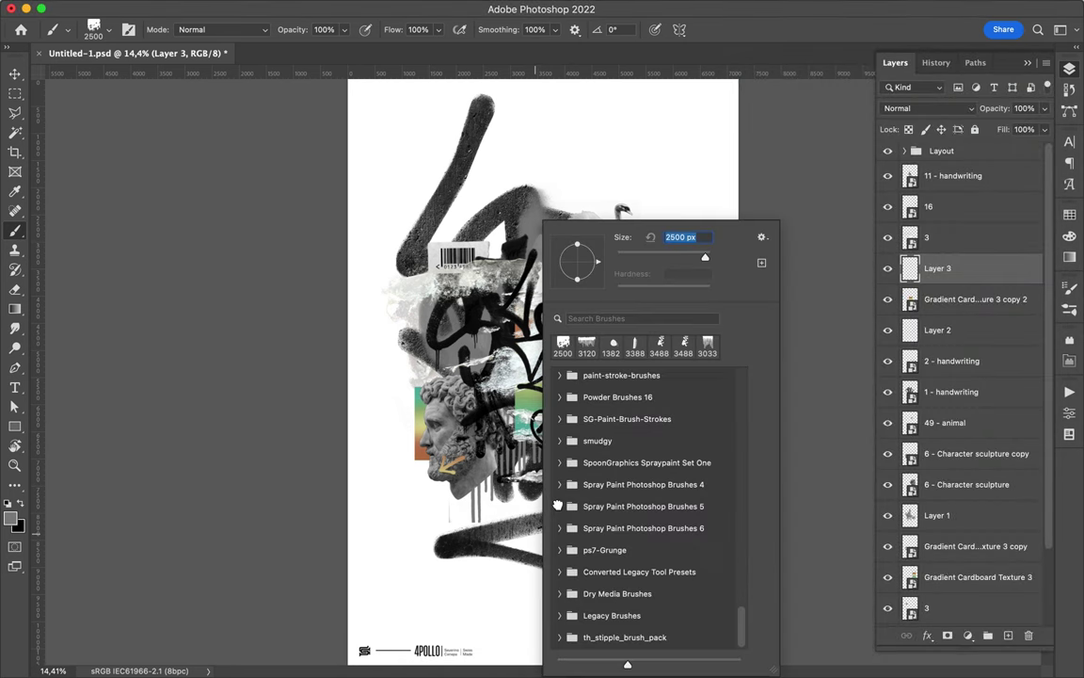
left_click(560, 441)
scroll(562, 452, "up", 2)
left_click(560, 458)
left_click(597, 462)
scroll(597, 462, "up", 3)
scroll(602, 461, "up", 2)
scroll(607, 461, "up", 2)
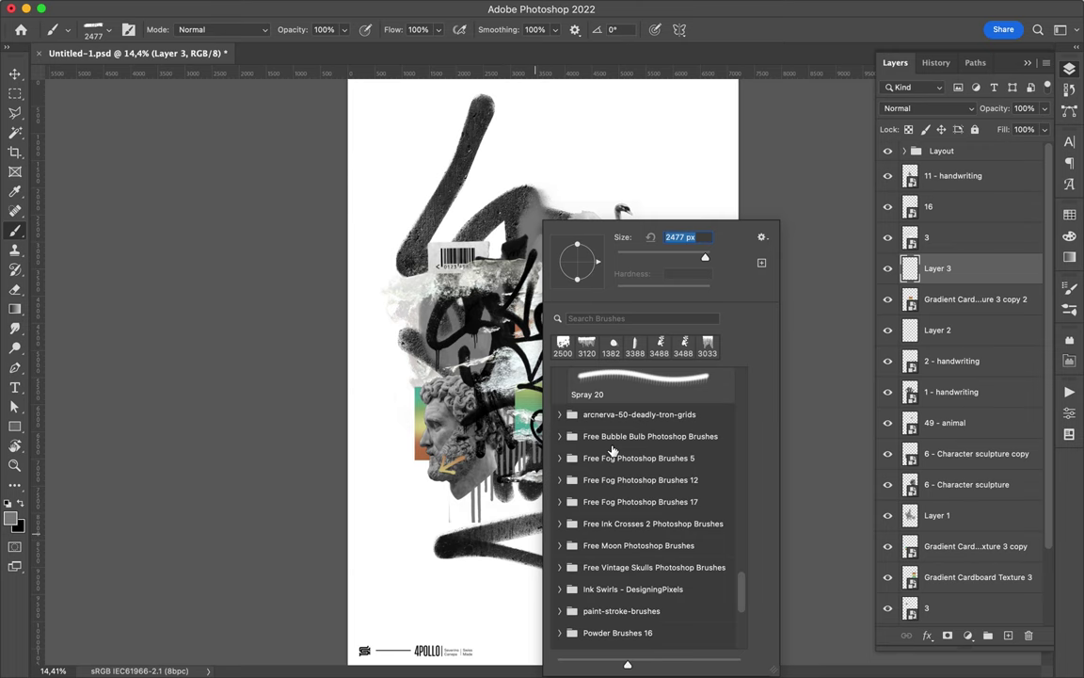
scroll(611, 461, "up", 2)
scroll(614, 463, "up", 10)
scroll(593, 489, "up", 10)
left_click(560, 514)
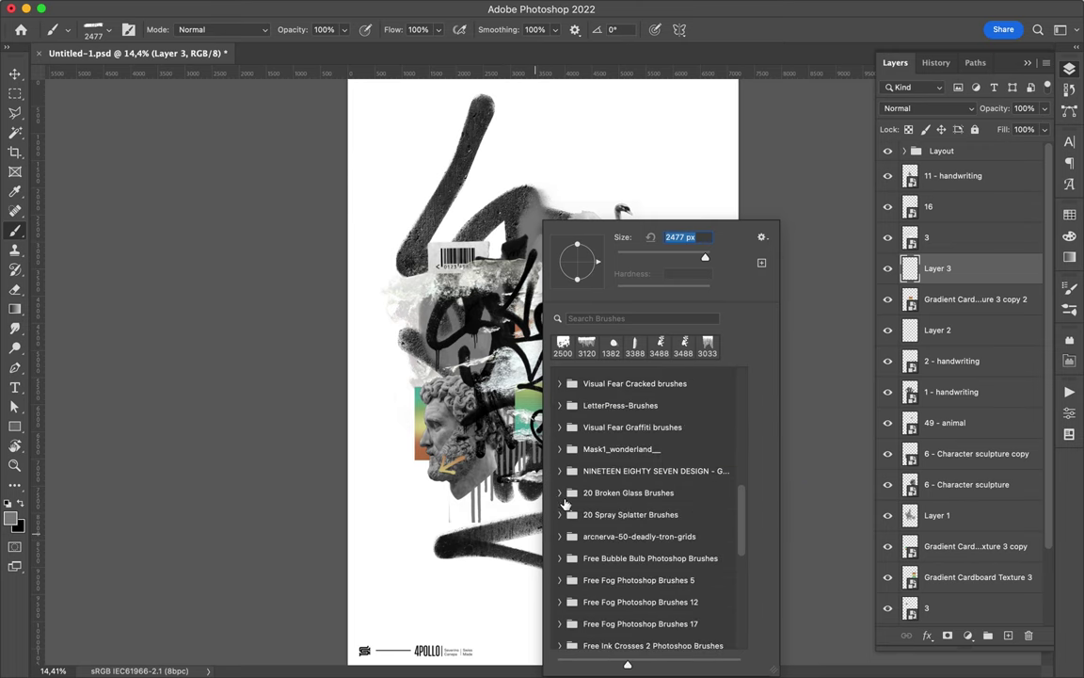
Try the DSC_4059 and Graff 1 brushes from the NINETEEN EIGHTY SEVEN and Visual Fear Graffiti sets.
left_click(591, 479)
left_click(634, 594)
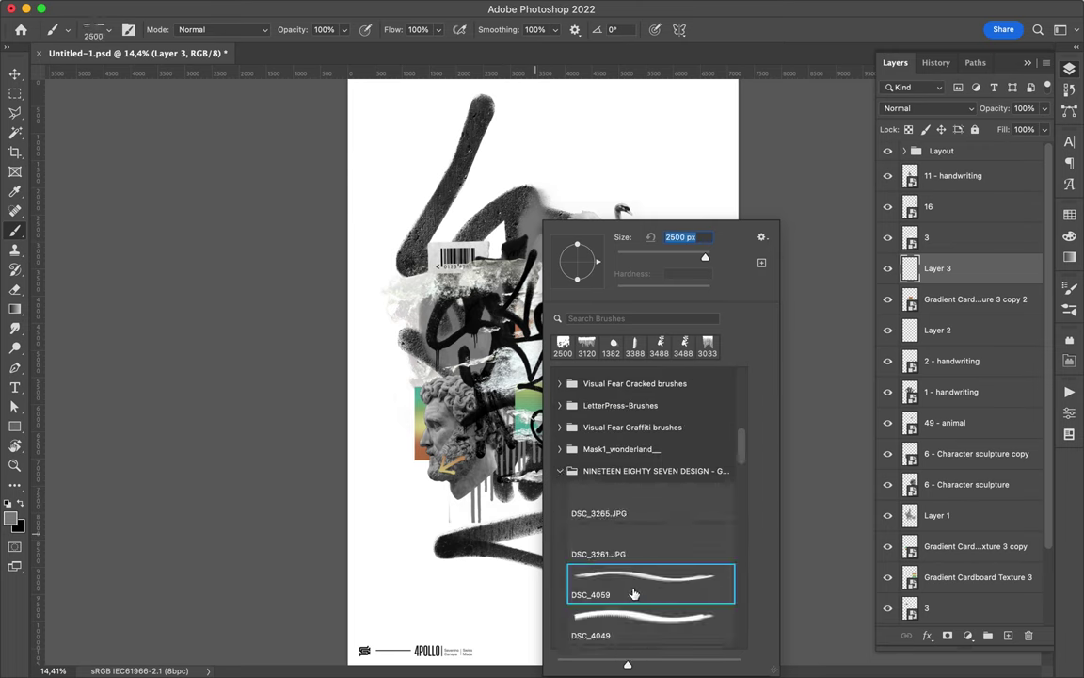
left_click(558, 471)
left_click(558, 429)
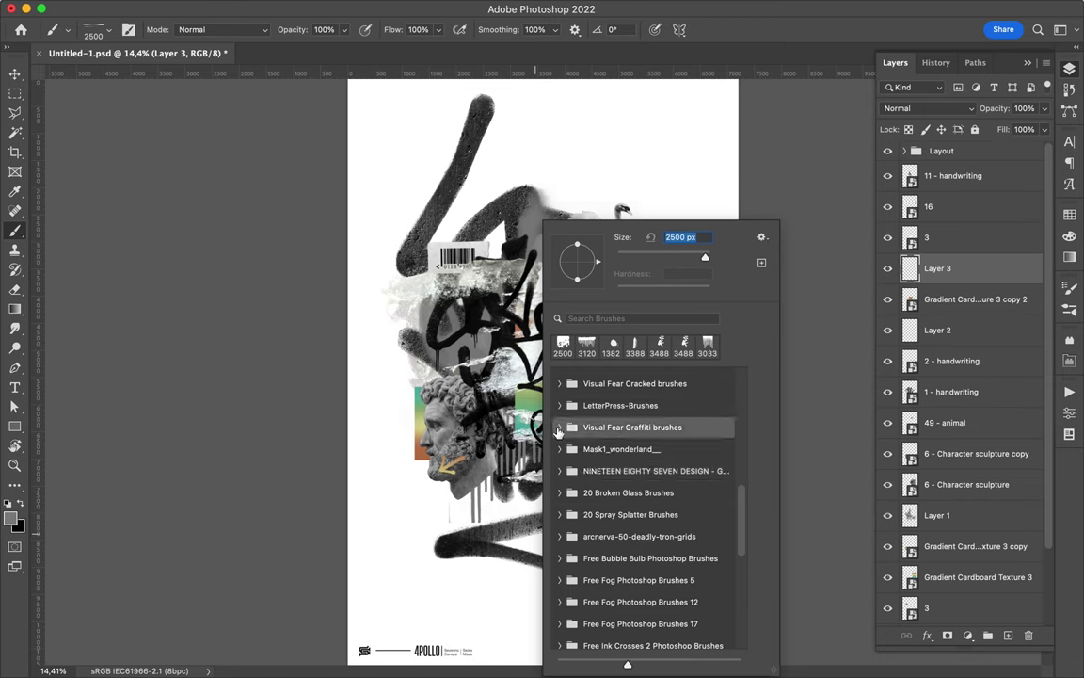
left_click(600, 428)
left_click(630, 478)
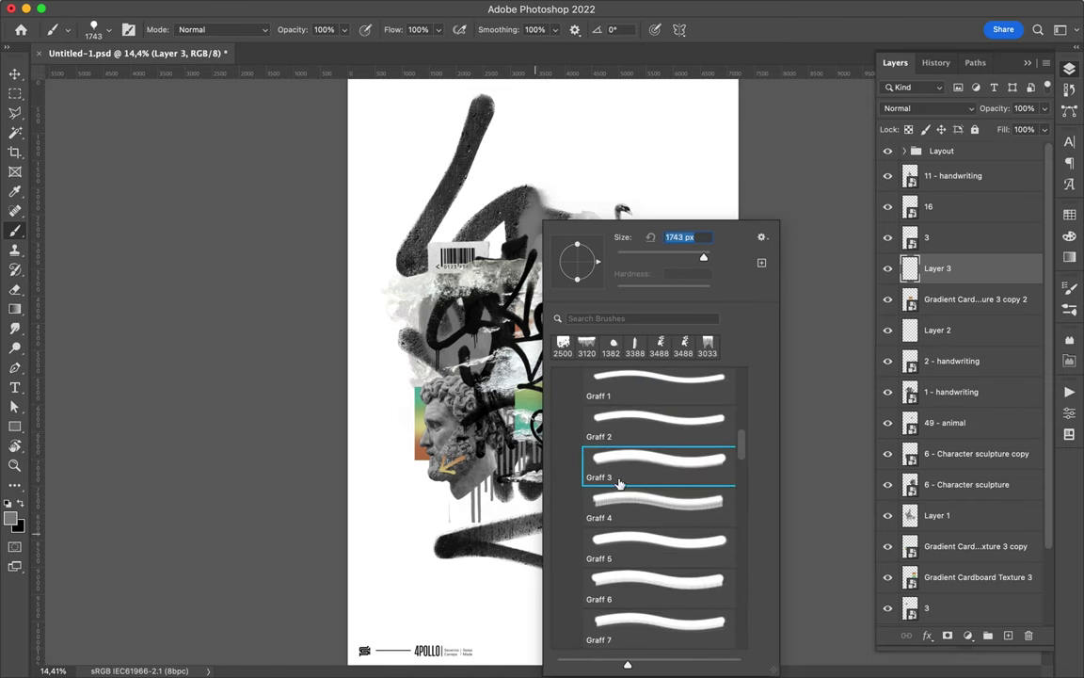
key("comma")
key("comma")
left_click(602, 442)
Choose a brush from the Strokes set.
scroll(626, 447, "up", 2)
scroll(630, 447, "up", 2)
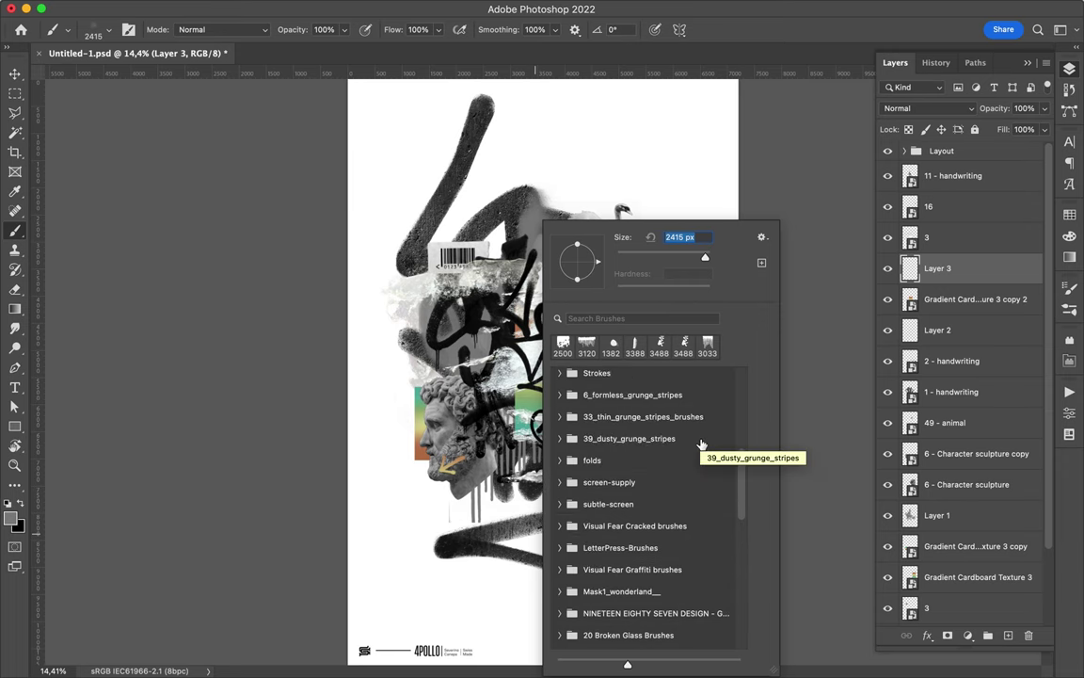
scroll(611, 421, "up", 2)
left_click(597, 444)
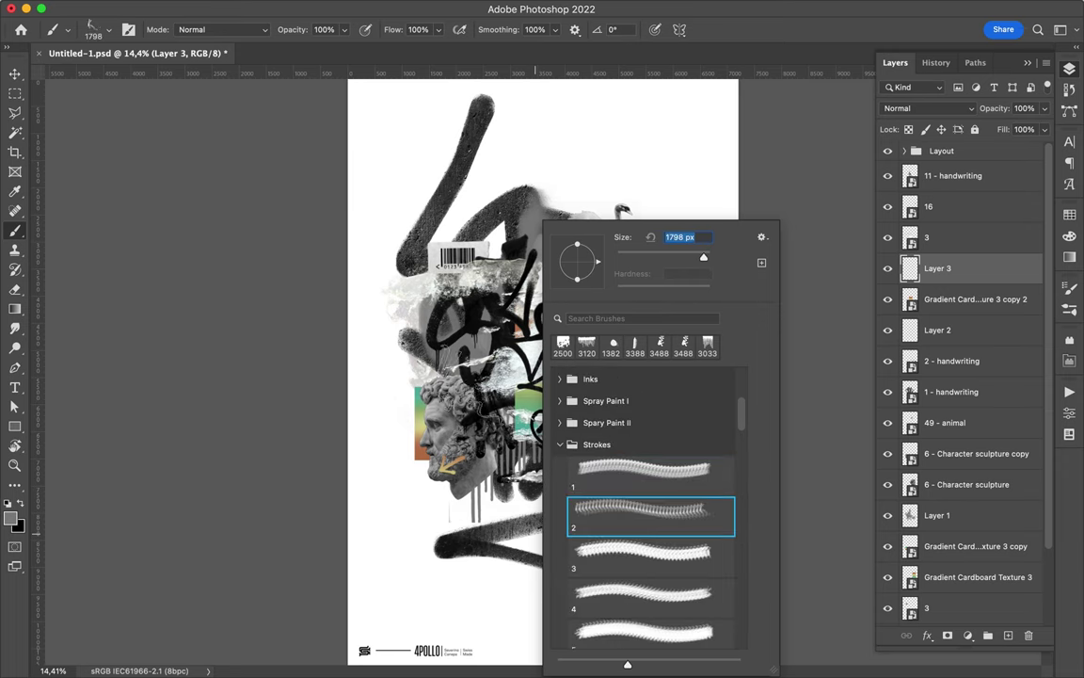
key("Return")
Add a new empty layer above Layer 3 and bring up the brush list on the canvas.
left_click_drag(984, 252, 959, 177)
key("ctrl+z")
right_click(527, 202)
left_click(684, 555)
Move Layer 4 to the top of the stack and pick a different stroke brush.
key("Return")
key("ctrl+shift+alt+n")
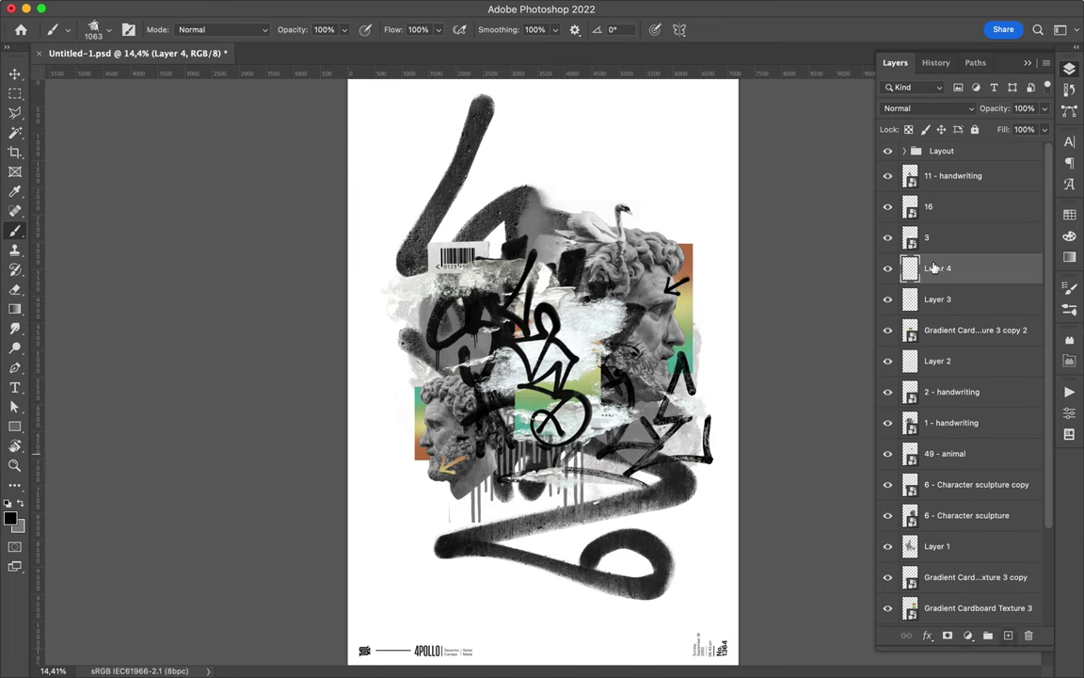
left_click_drag(933, 268, 941, 166)
right_click(527, 202)
scroll(694, 527, "down", 3)
left_click(644, 512)
key("Return")
Try two more stroke brushes from the canvas brush list.
right_click(650, 225)
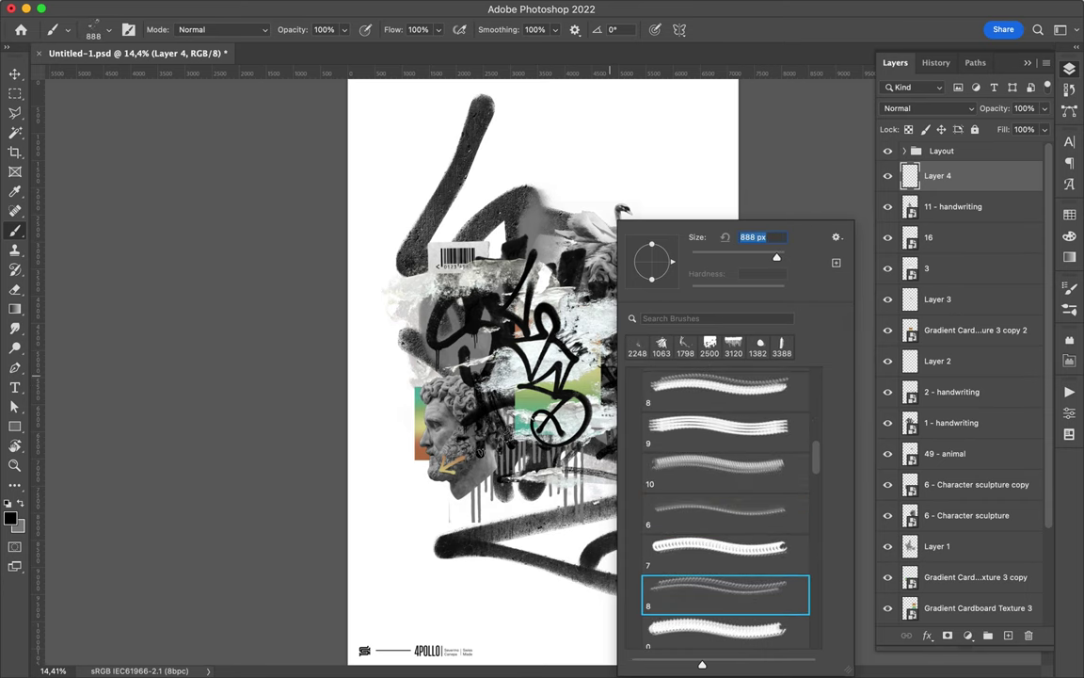
left_click(750, 586)
scroll(750, 578, "down", 2)
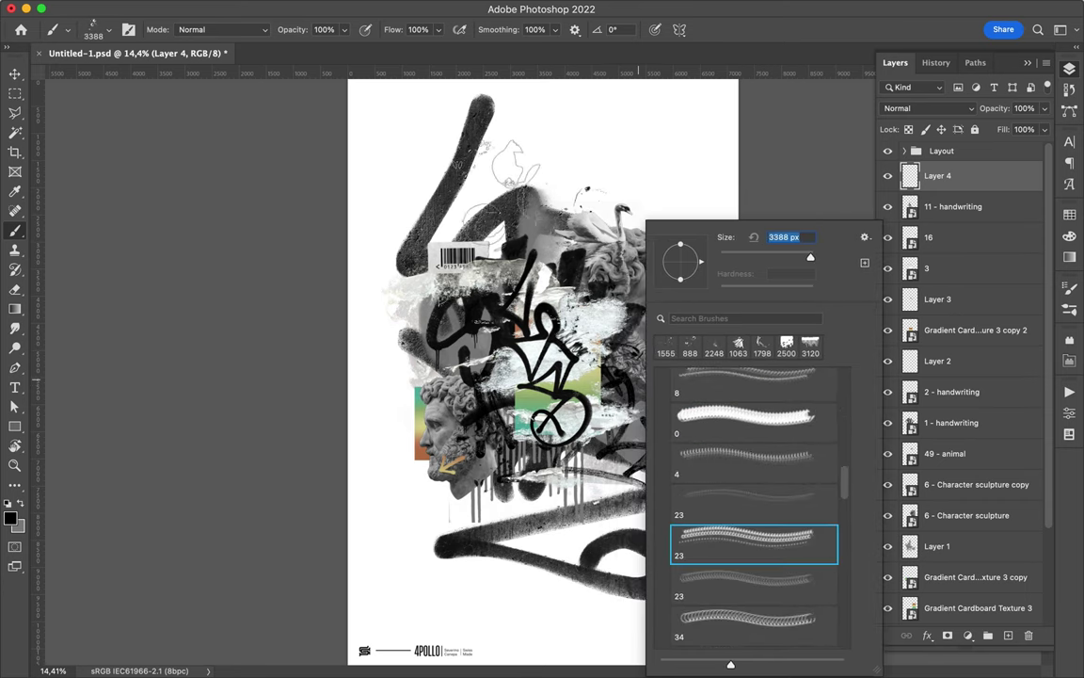
key("Return")
right_click(609, 224)
left_click(716, 534)
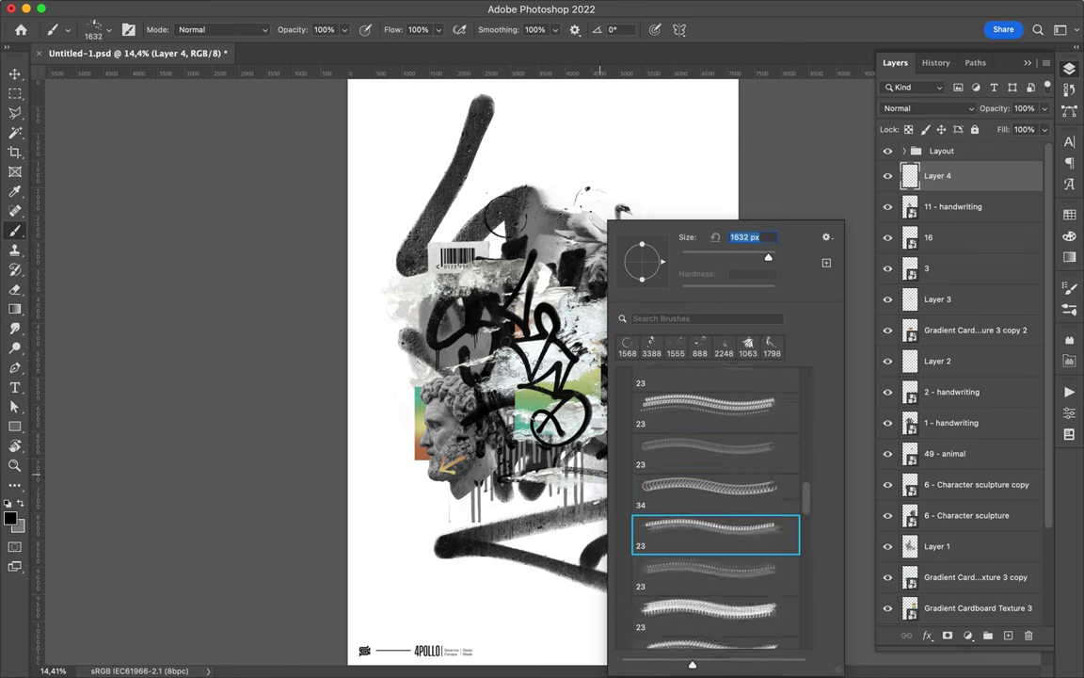
key("Return")
Pick stroke brush number 9, then open the Spray Paint I brush set.
right_click(622, 224)
scroll(674, 530, "down", 3)
left_click(673, 529)
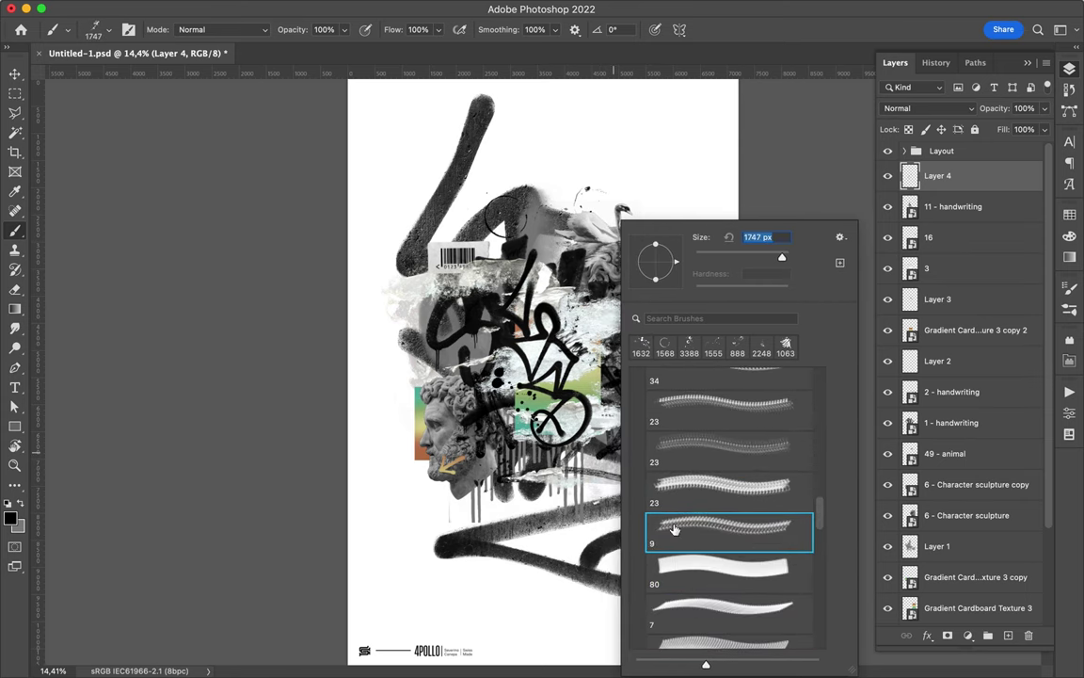
scroll(709, 439, "up", 10)
left_click(639, 455)
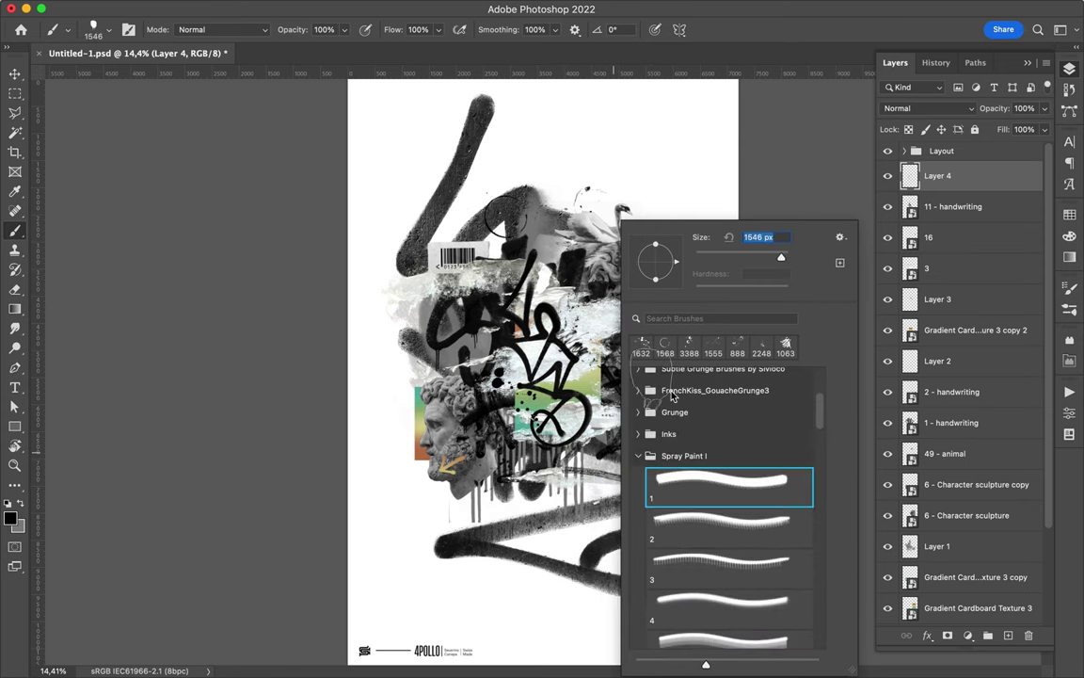
key("Return")
key("Return")
Place 19 - handwriting.png from the Graffiti folder into the poster.
key("v")
left_click(562, 650)
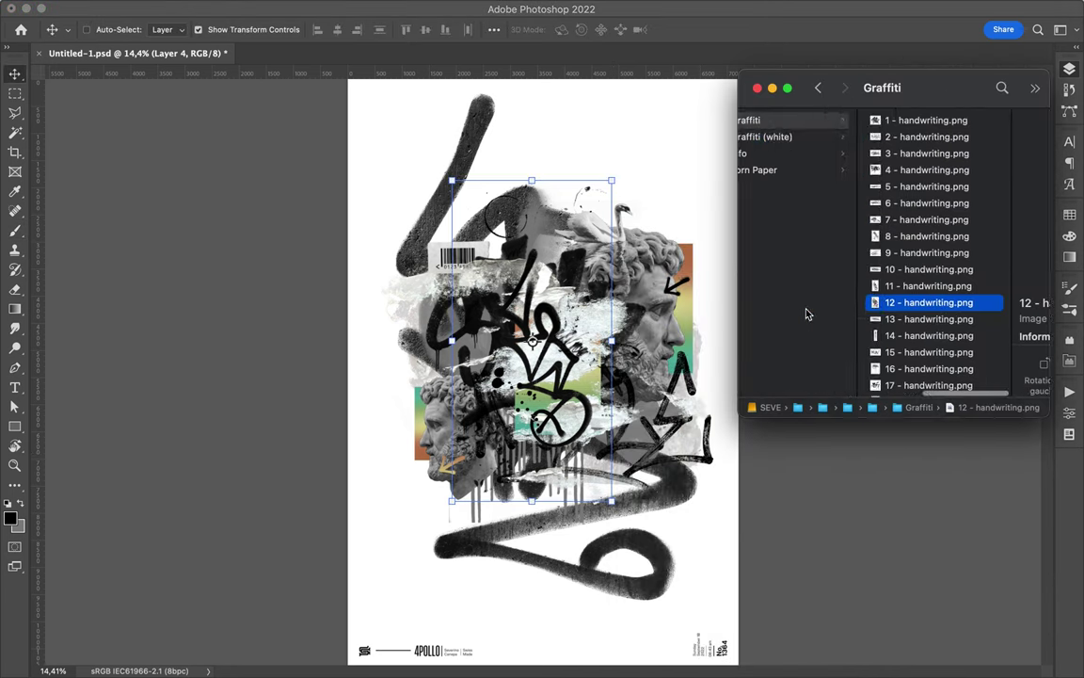
scroll(948, 275, "down", 3)
left_click(949, 275)
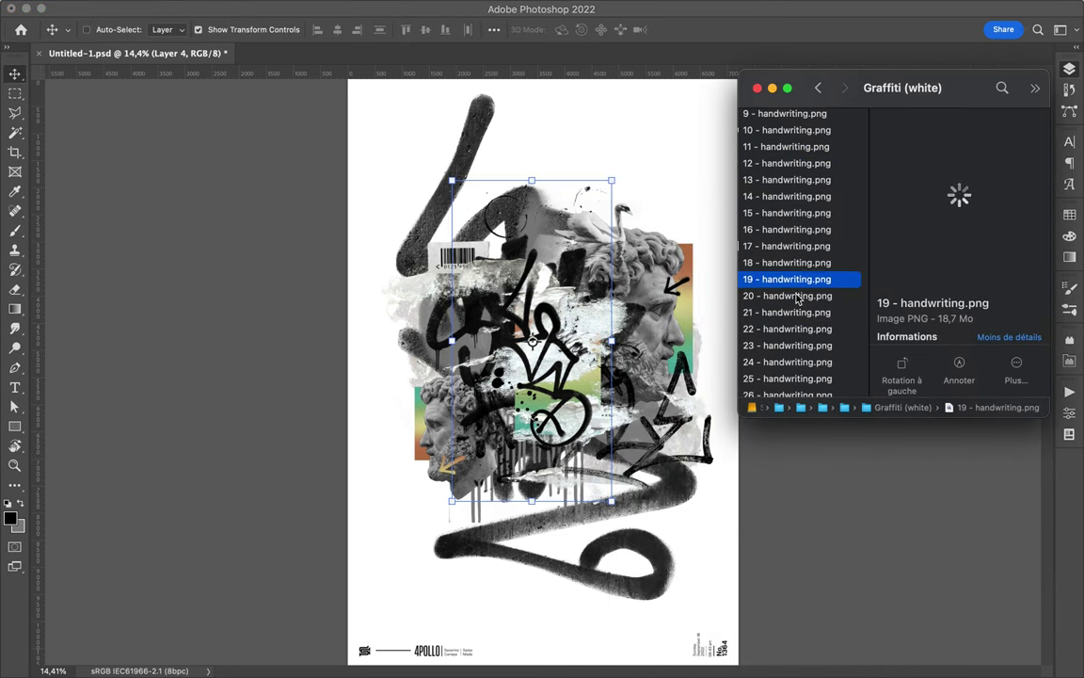
left_click_drag(798, 280, 536, 254)
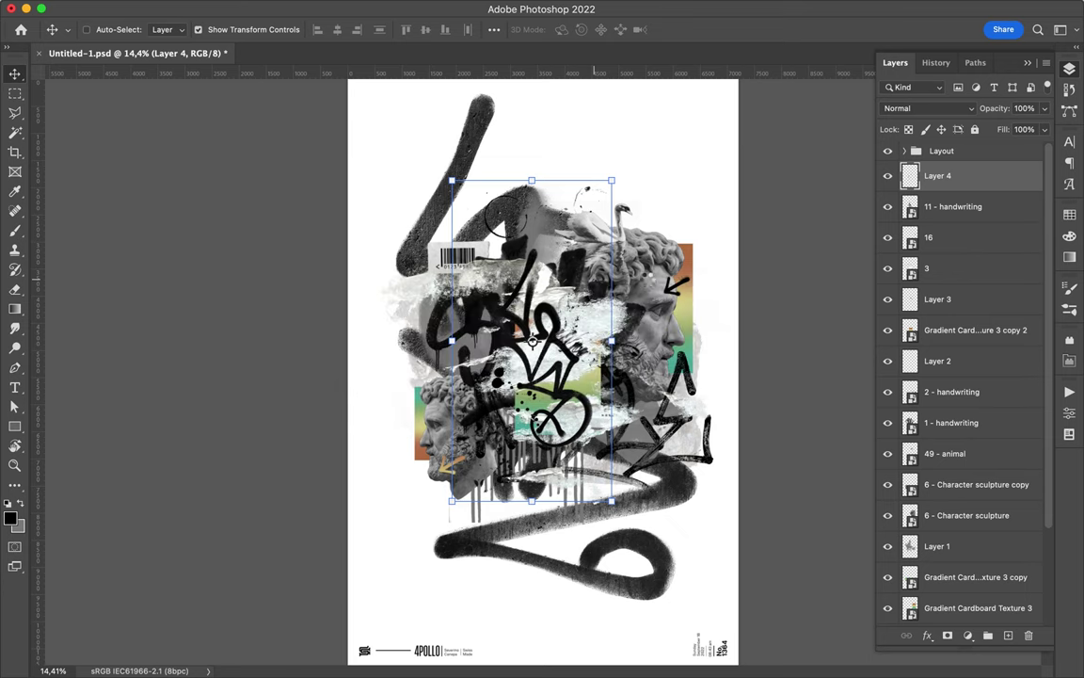
Put 11 - handwriting just below 19 - handwriting, shift it right-down, and select Gradient Cardboard Texture 3.
left_click_drag(952, 237, 925, 177)
left_click_drag(949, 218, 948, 214)
mouse_move(564, 404)
left_mouse_down()
mouse_move(597, 434)
mouse_move(594, 426)
left_mouse_up()
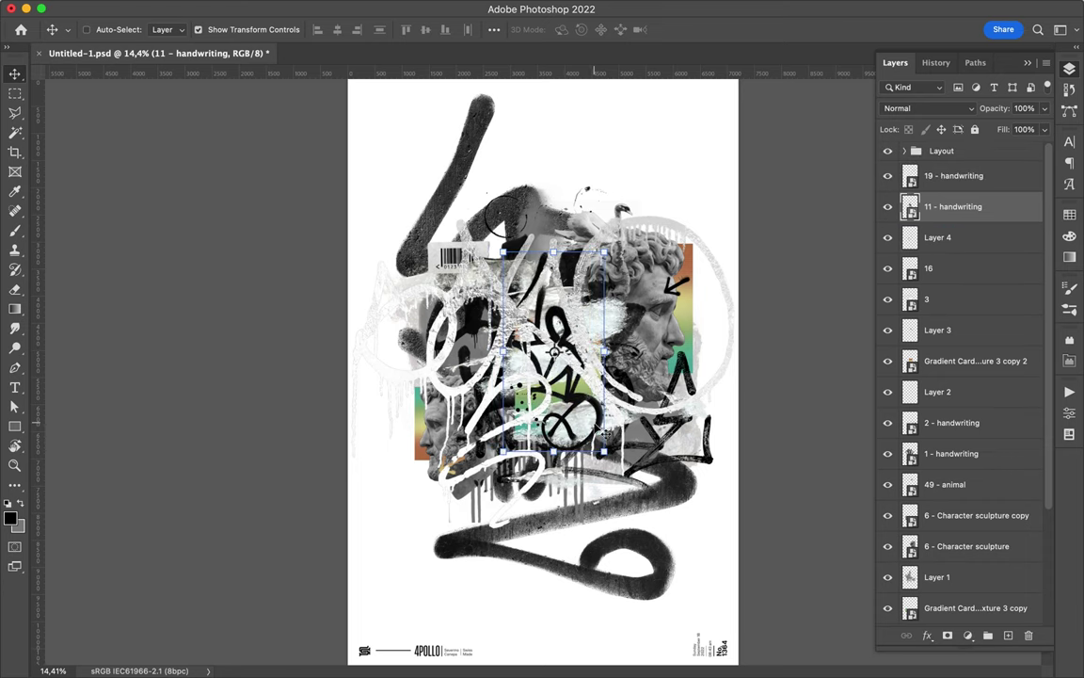
left_click(690, 321, "ctrl")
Sample a green from the gradient cardboard and ready a Spray Paint brush on new Layer 5.
key("i")
left_click_drag(618, 274, 618, 315)
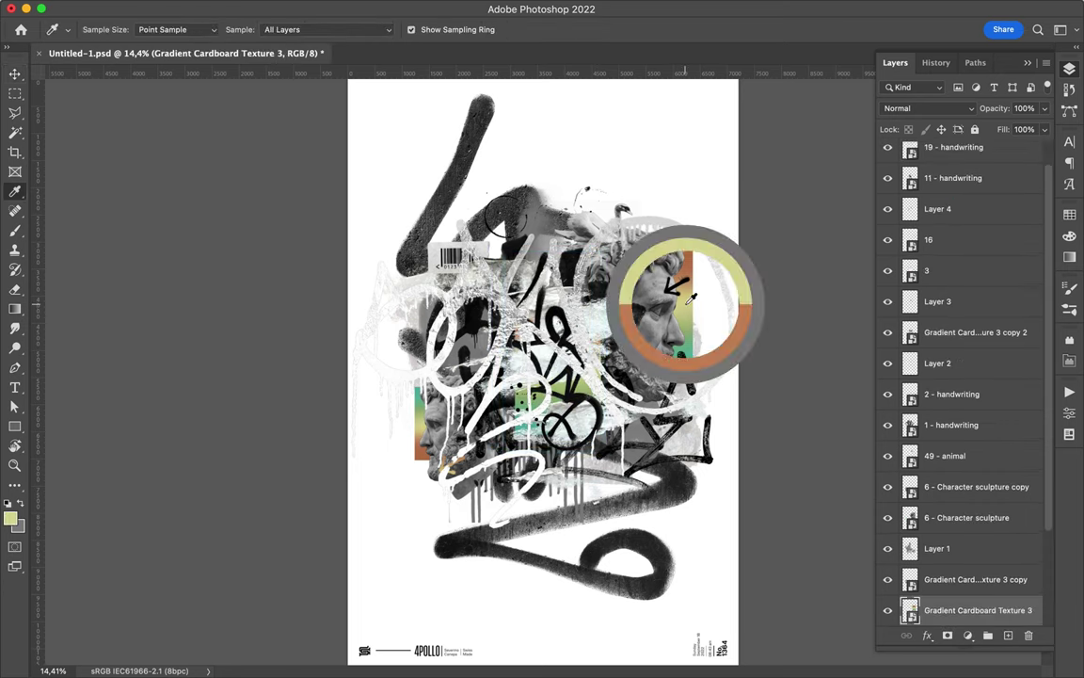
key("b")
scroll(960, 150, "up", 1)
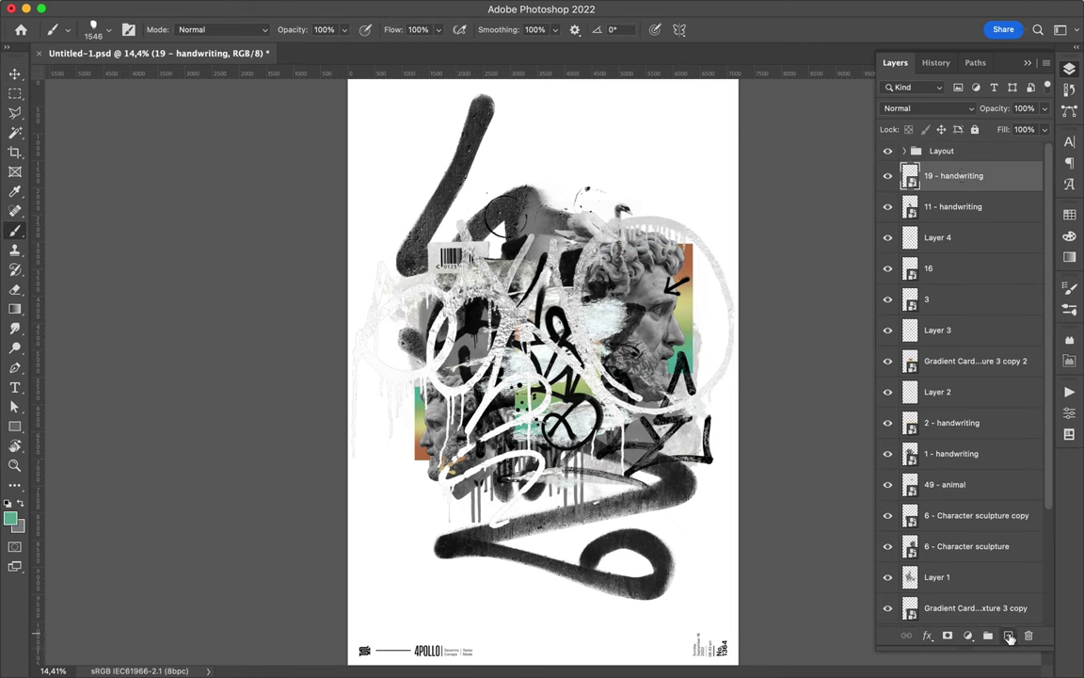
left_click(1009, 637)
right_click(499, 194)
double_click(659, 463)
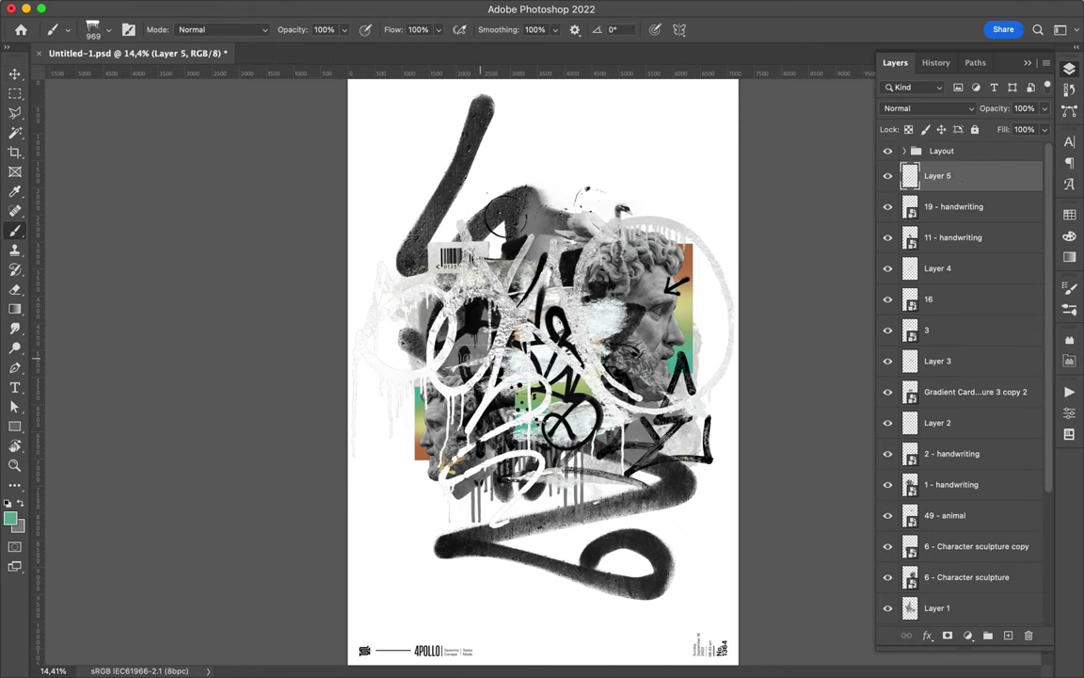
Move the green blob down-left and send Layer 5 beneath Layer 3.
right_click(498, 216)
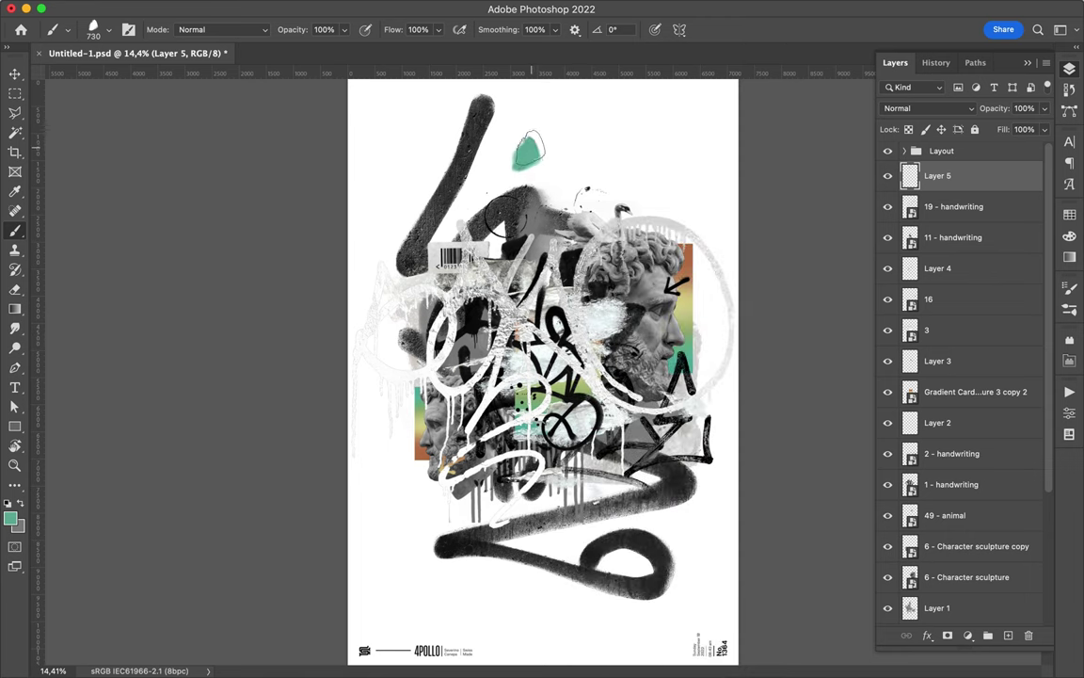
key("v")
left_click_drag(525, 153, 499, 253)
key("ctrl+bracketleft")
key("ctrl+bracketleft")
key("ctrl+bracketleft")
key("b")
right_click(708, 332)
key("Return")
Add Layer 6 and send it down near the bottom of the stack.
left_click(1005, 635)
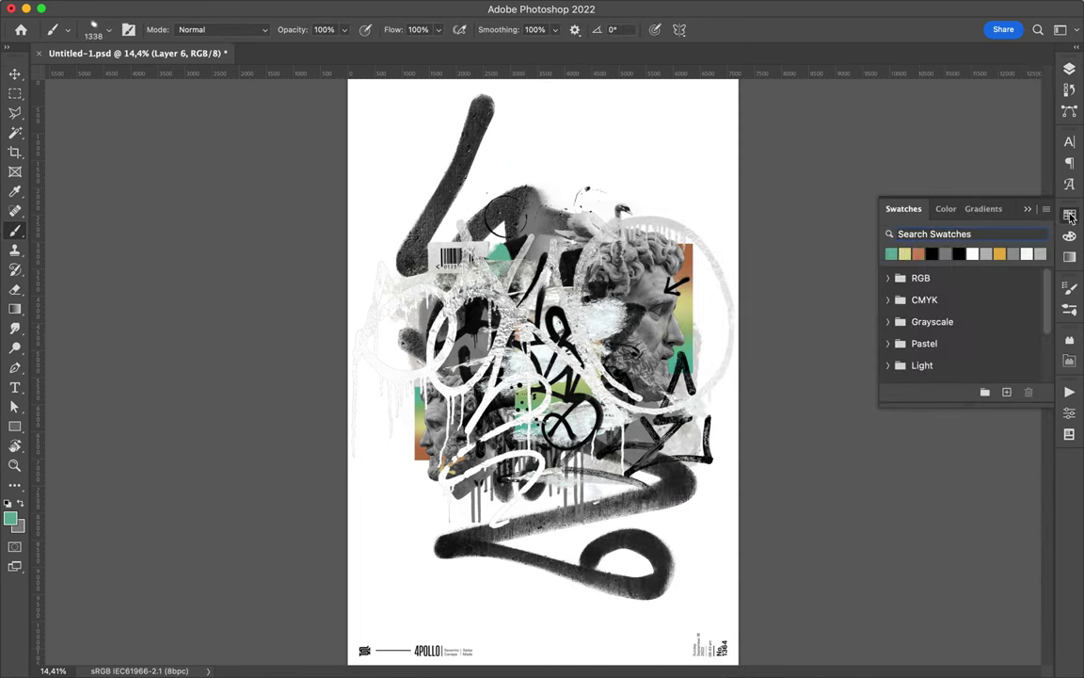
left_click_drag(968, 360, 962, 528)
key("ctrl+bracketleft")
key("ctrl+bracketleft")
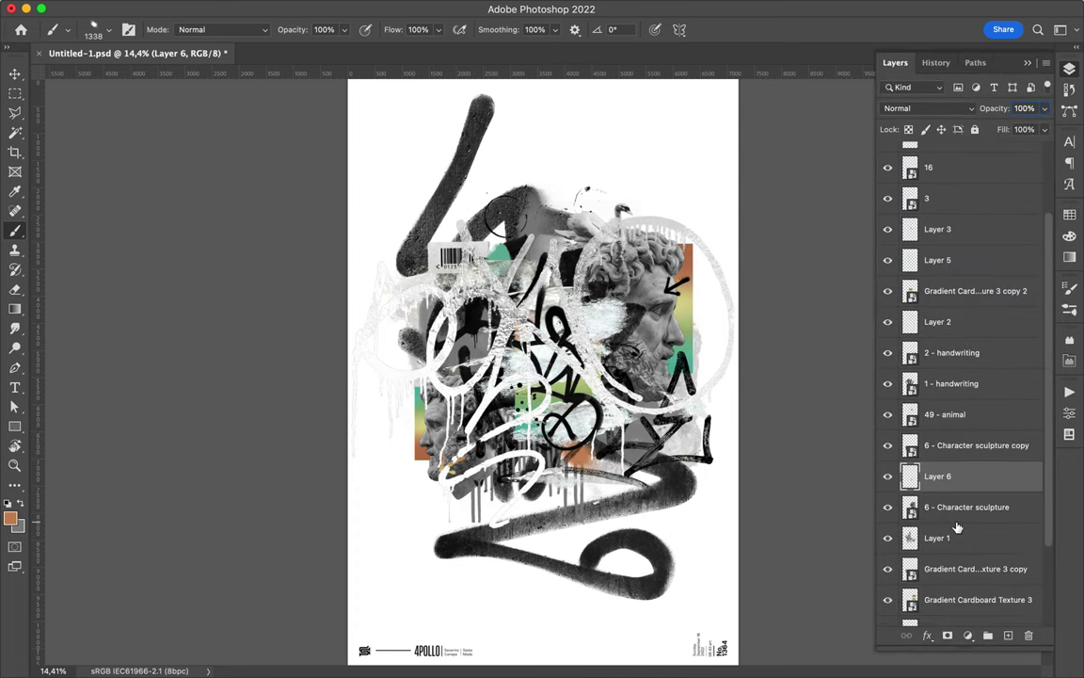
key("ctrl+bracketleft")
key("ctrl+bracketleft")
key("ctrl+bracketleft")
key("ctrl+bracketleft")
key("ctrl+bracketleft")
key("ctrl+bracketleft")
key("v")
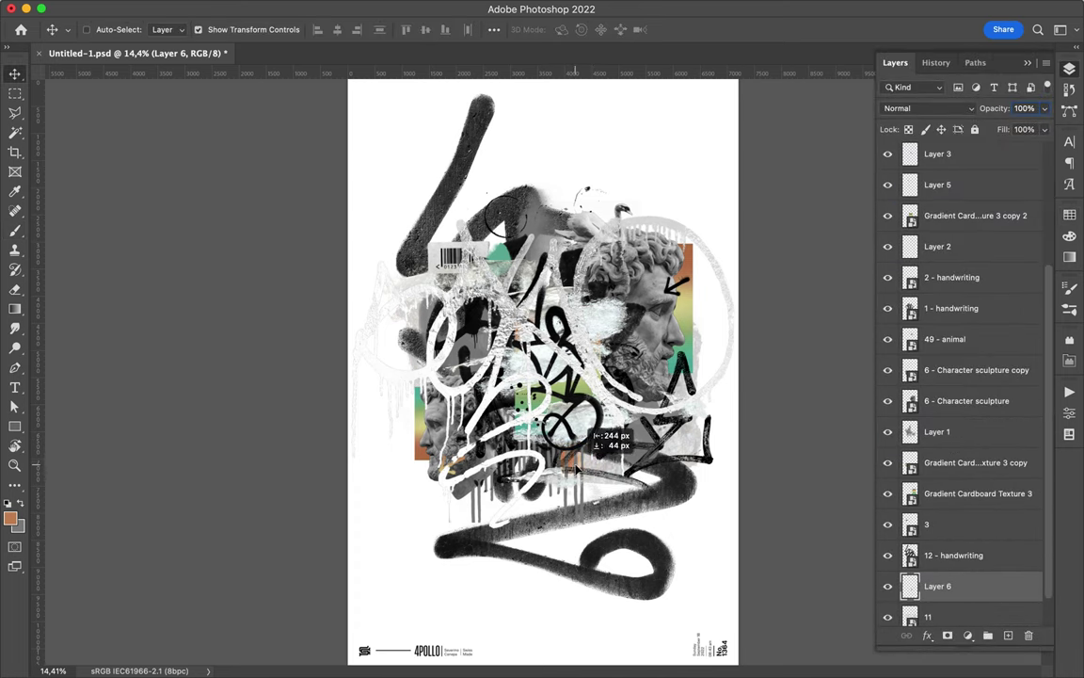
key("alt+bracketleft")
scroll(975, 282, "up", 5)
Select all layers and save the finished 4POLLO graffiti poster document.
key("alt+ctrl+a")
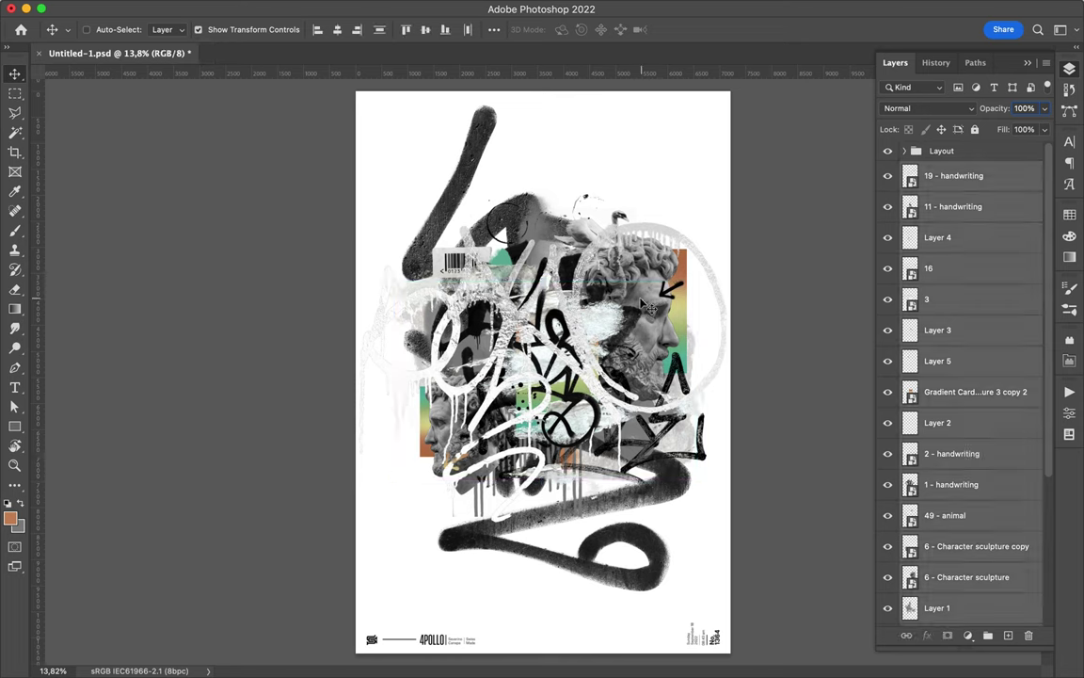
key("ctrl+s")
left_click(747, 7)
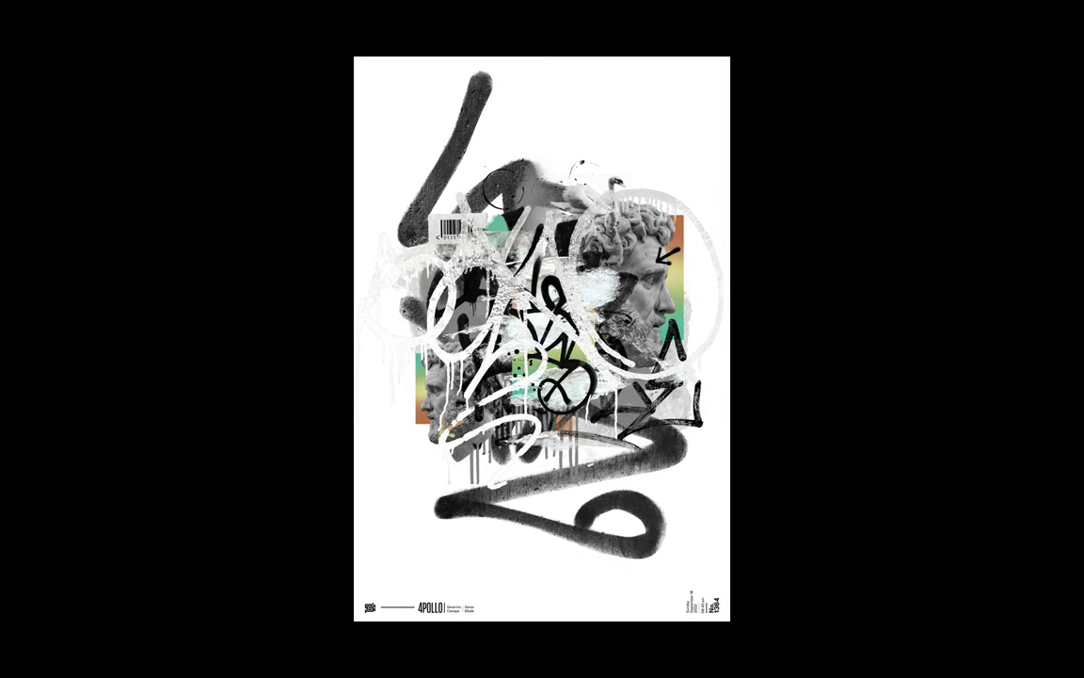